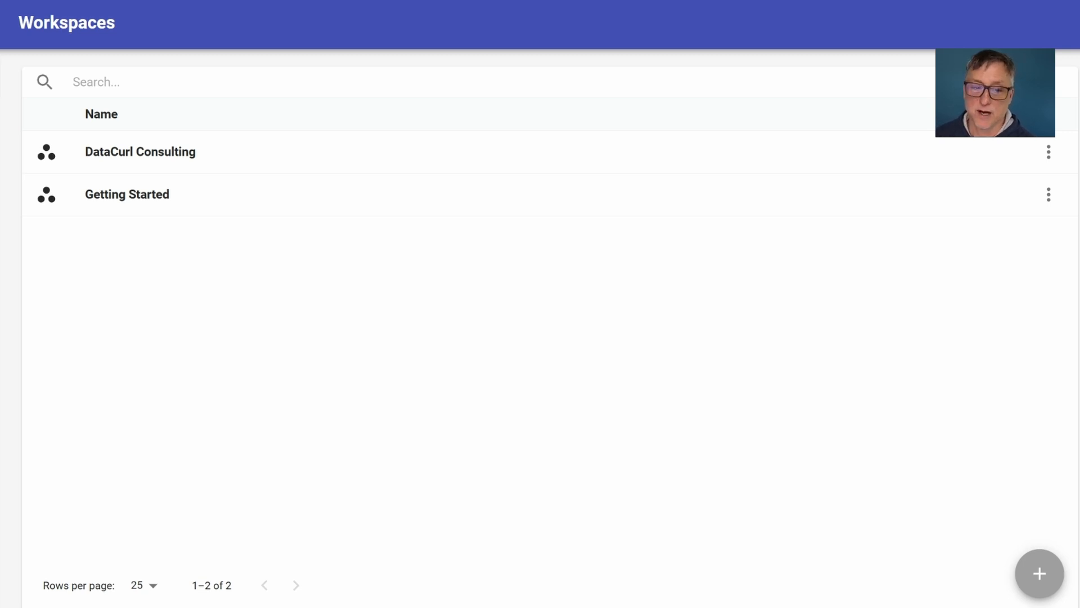
Create a new agent named "Discovery Call Report Builder" in the DataCurl Consulting workspace.
{"action": "left_click", "coordinate": [710, 151]}
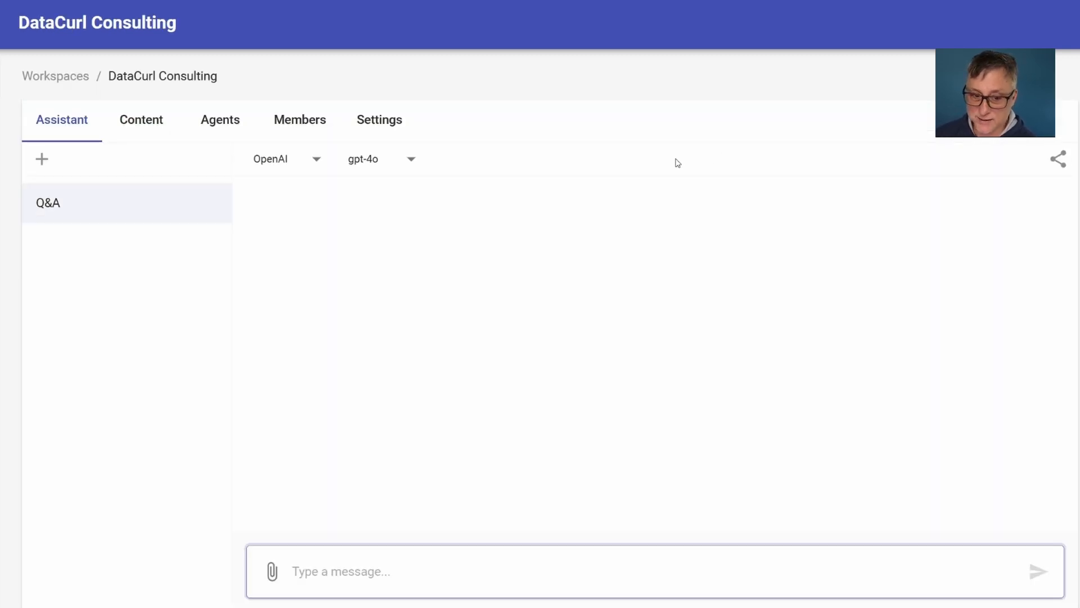
{"action": "left_click", "coordinate": [225, 128]}
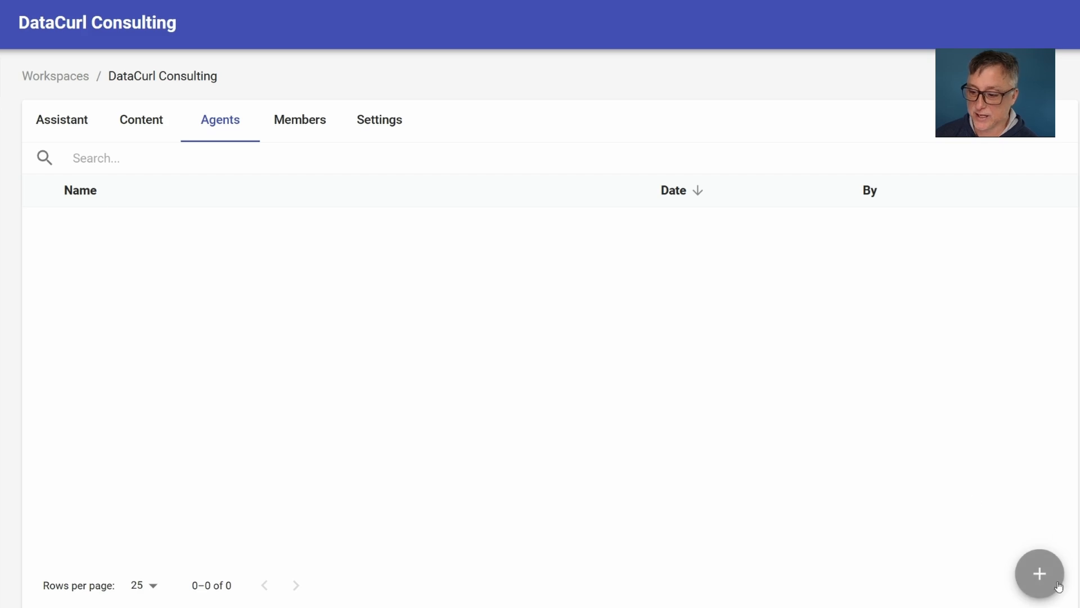
{"action": "left_click", "coordinate": [1040, 574]}
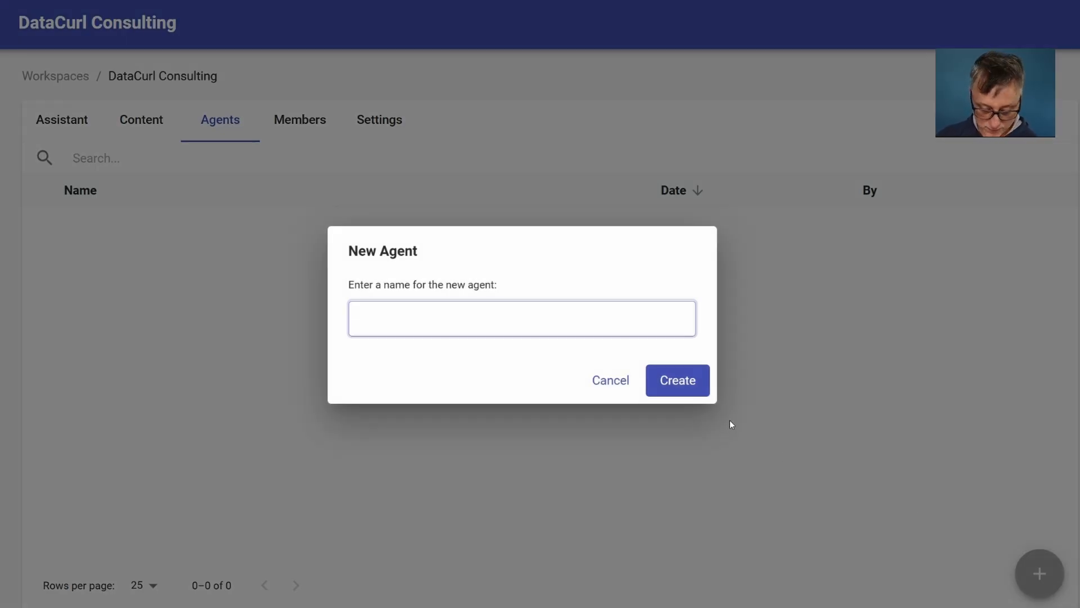
{"action": "type", "text": "Discovery Call Report Builder"}
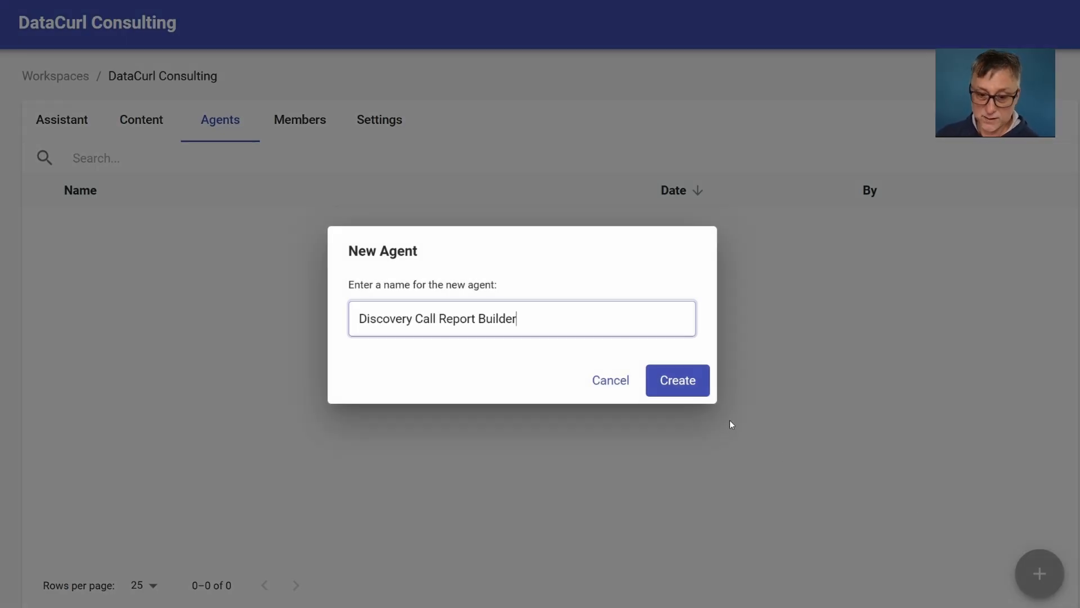
{"action": "left_click", "coordinate": [680, 383]}
{"action": "left_click", "coordinate": [585, 240]}
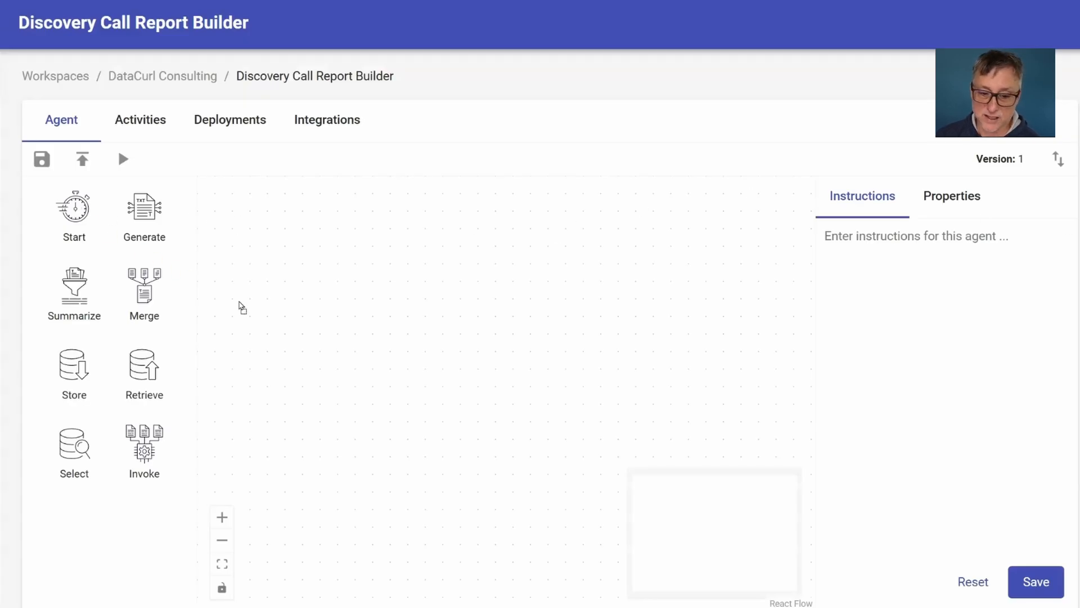
Place a Start node at the left of the canvas and two Generate nodes beside it, one above and one below.
{"action": "mouse_move", "coordinate": [241, 306]}
{"action": "left_mouse_down"}
{"action": "mouse_move", "coordinate": [253, 352]}
{"action": "mouse_move", "coordinate": [239, 311]}
{"action": "left_mouse_up"}
{"action": "left_click", "coordinate": [263, 345]}
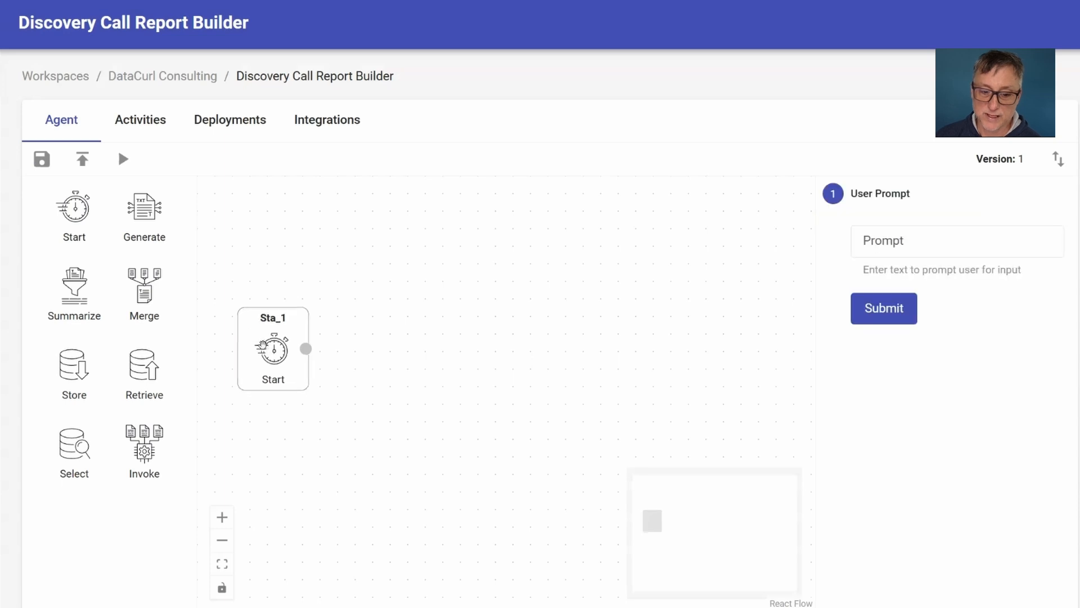
{"action": "left_click_drag", "start_coordinate": [263, 345], "coordinate": [236, 333]}
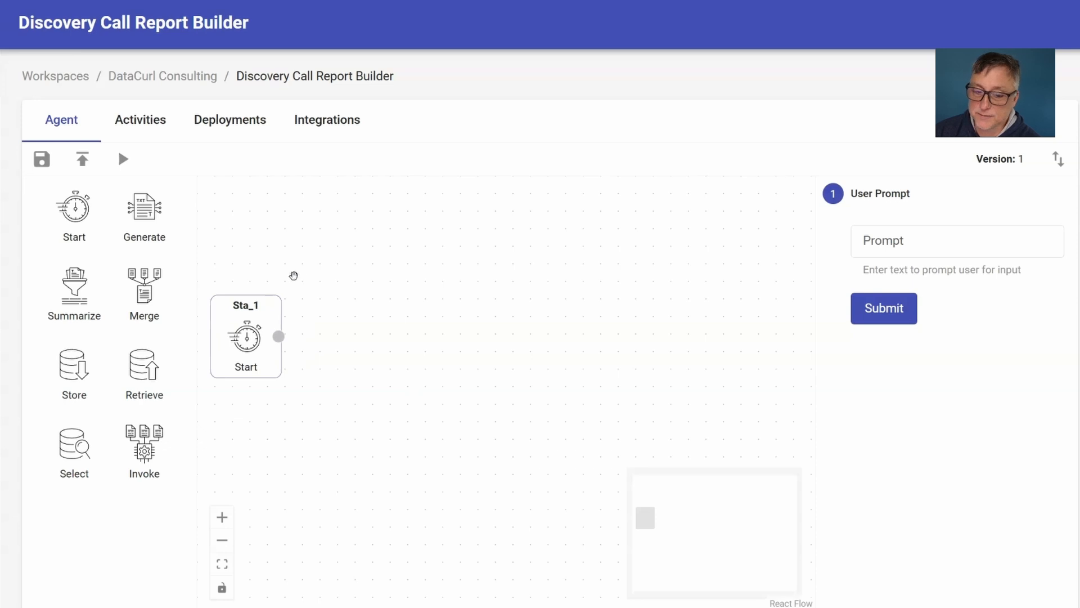
{"action": "left_click_drag", "start_coordinate": [344, 225], "coordinate": [340, 216]}
{"action": "left_click_drag", "start_coordinate": [145, 211], "coordinate": [380, 393]}
{"action": "left_click_drag", "start_coordinate": [409, 436], "coordinate": [368, 418]}
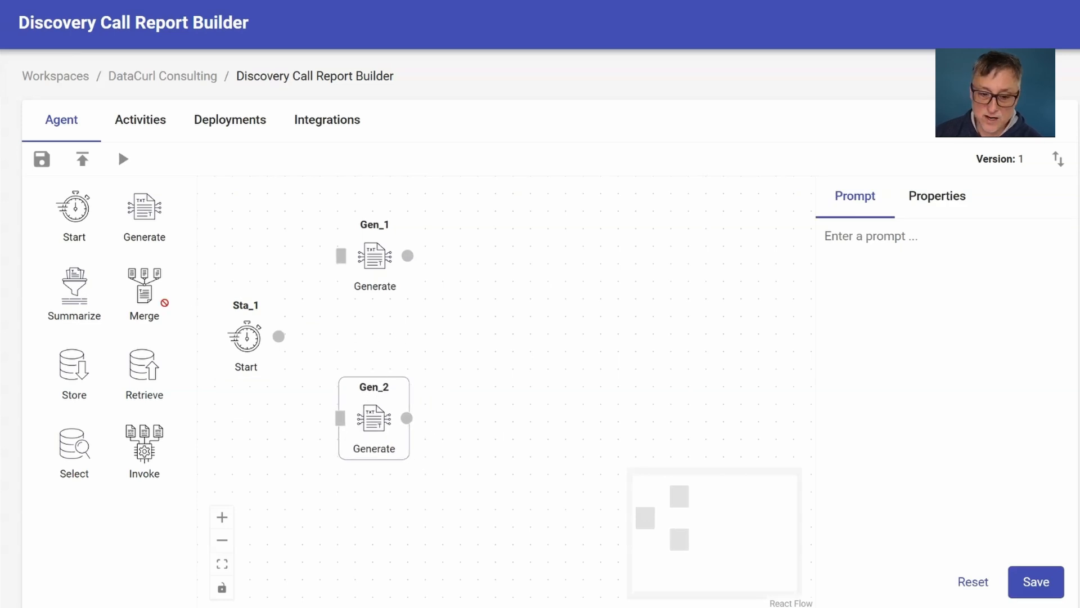
Place a Merge node, a third Generate node and a Store node in a row to the right of the two stacked Generate nodes.
{"action": "left_click_drag", "start_coordinate": [477, 341], "coordinate": [489, 338]}
{"action": "left_click_drag", "start_coordinate": [533, 372], "coordinate": [511, 350]}
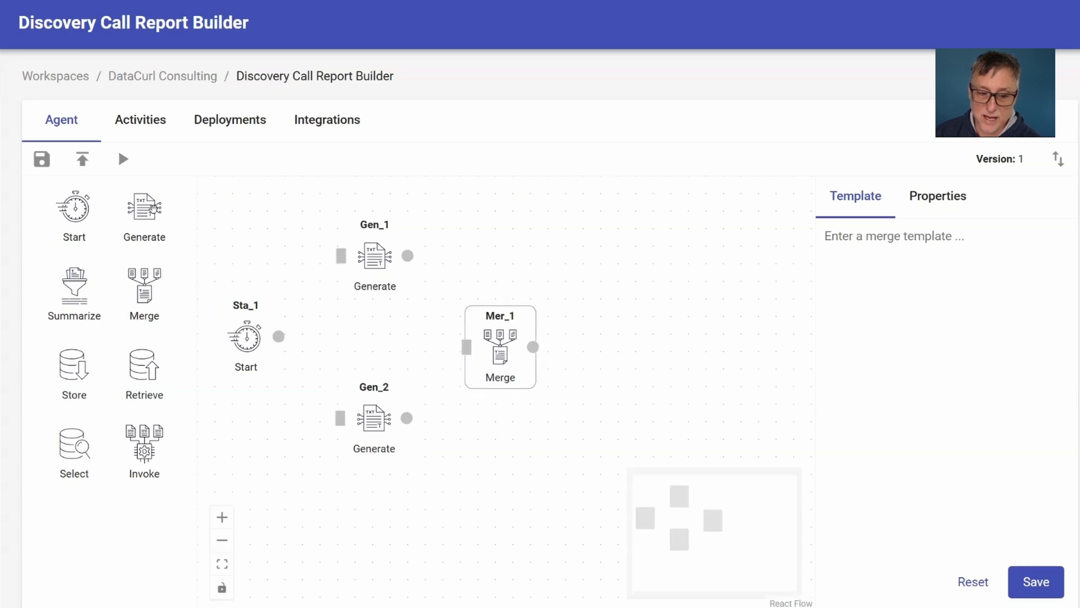
{"action": "left_click_drag", "start_coordinate": [490, 310], "coordinate": [637, 328]}
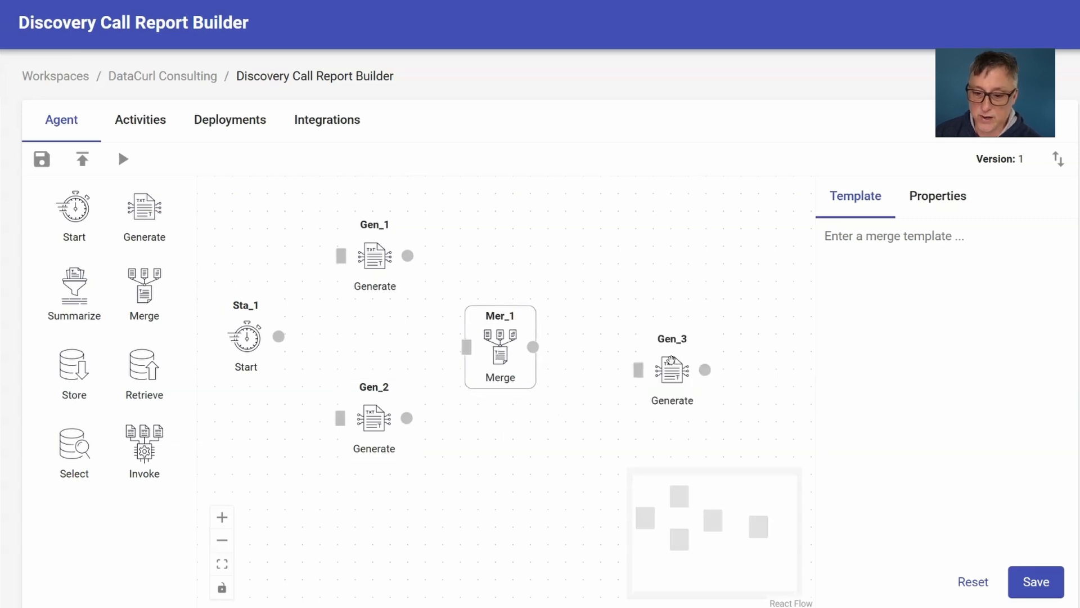
{"action": "left_click_drag", "start_coordinate": [673, 361], "coordinate": [621, 338]}
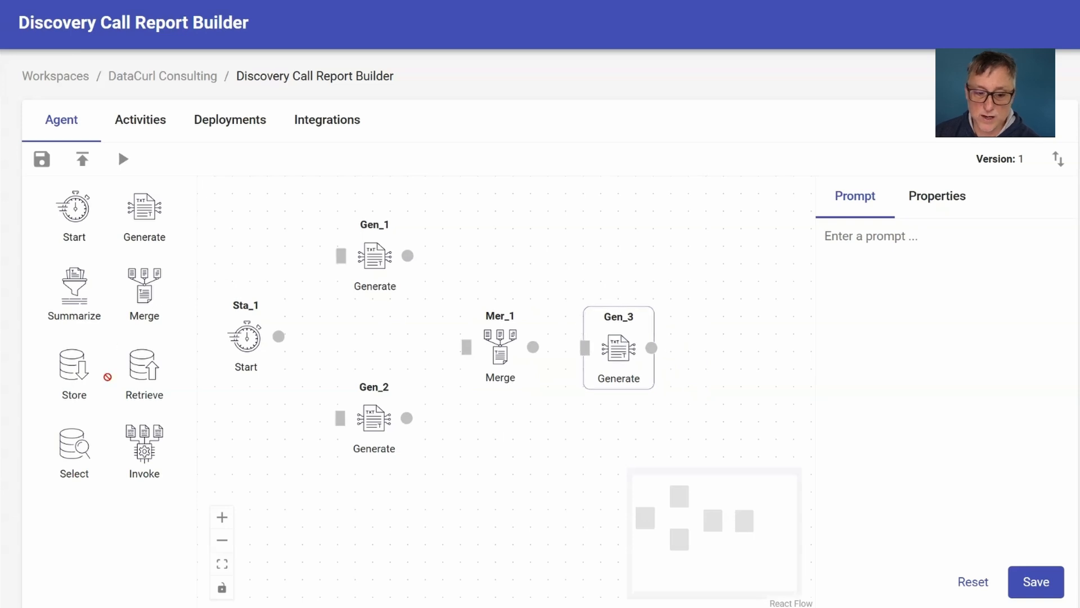
{"action": "mouse_move", "coordinate": [107, 377]}
{"action": "left_mouse_down"}
{"action": "mouse_move", "coordinate": [723, 367]}
{"action": "mouse_move", "coordinate": [746, 345]}
{"action": "mouse_move", "coordinate": [725, 337]}
{"action": "left_mouse_up"}
Connect Start to Gen_1 and Gen_2, both of those to Merge, Merge to Gen_3, and Gen_3 to Store.
{"action": "left_click_drag", "start_coordinate": [279, 336], "coordinate": [341, 255]}
{"action": "left_click_drag", "start_coordinate": [279, 336], "coordinate": [340, 418]}
{"action": "left_click_drag", "start_coordinate": [406, 418], "coordinate": [466, 347]}
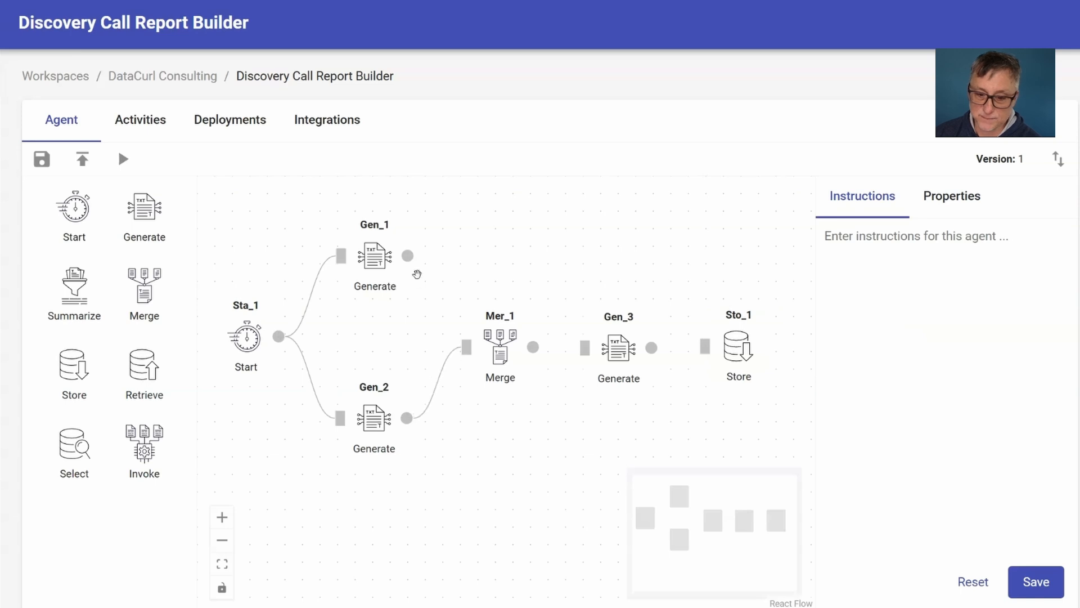
{"action": "left_click_drag", "start_coordinate": [407, 255], "coordinate": [467, 347]}
{"action": "left_click_drag", "start_coordinate": [533, 347], "coordinate": [585, 348]}
{"action": "left_click_drag", "start_coordinate": [651, 348], "coordinate": [704, 346]}
{"action": "left_click", "coordinate": [737, 349]}
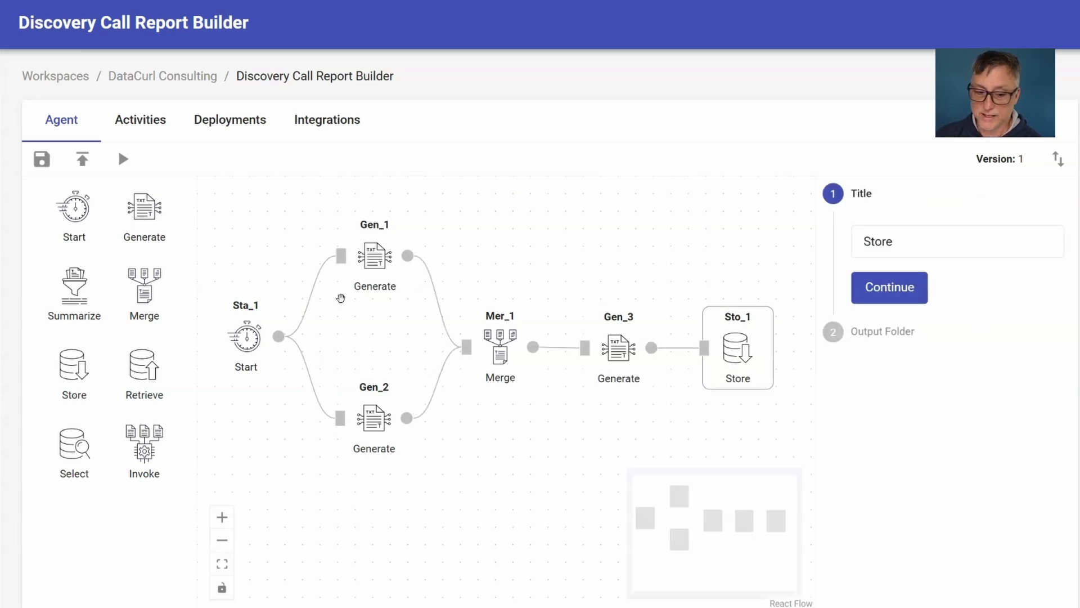
Set the Start node's user prompt to "Company Homepage" and submit it.
{"action": "left_click", "coordinate": [245, 339]}
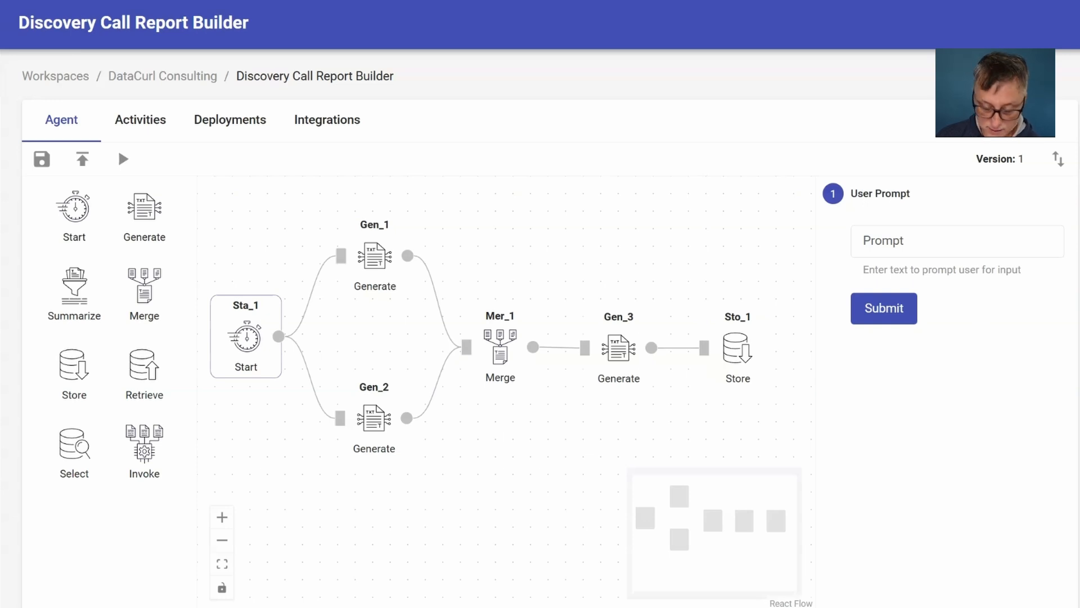
{"action": "left_click", "coordinate": [980, 241]}
{"action": "type", "text": "Company Homepage"}
{"action": "left_click", "coordinate": [889, 309]}
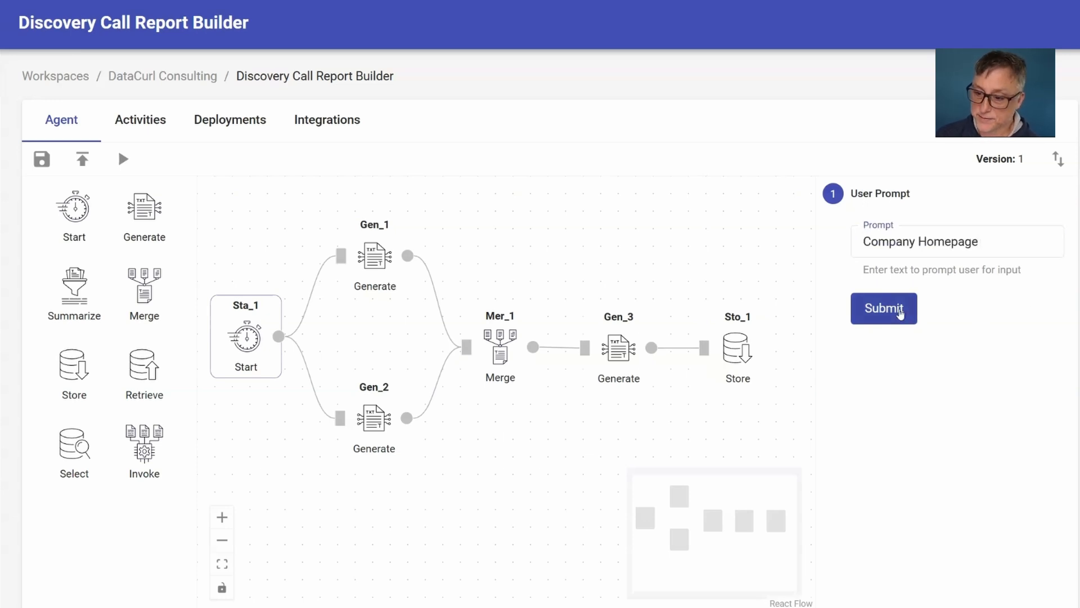
Enter the "Research Prospect Company Prompt" in the Gen_1 node, using {{Sta_1}} as the company URL.
{"action": "left_click", "coordinate": [389, 252]}
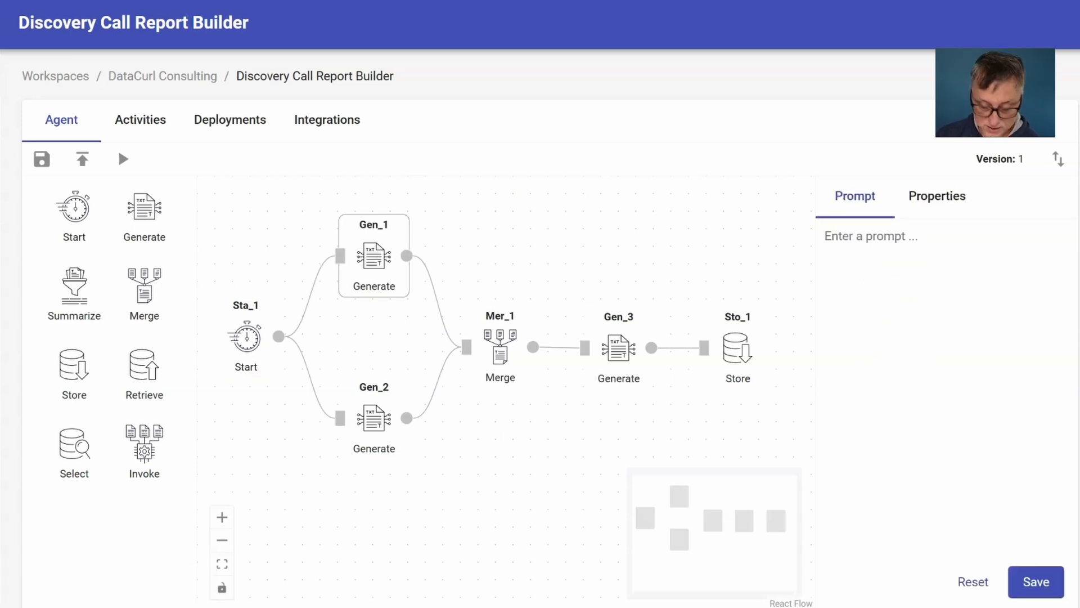
{"action": "left_click", "coordinate": [927, 267]}
{"action": "key", "text": "ctrl+v"}
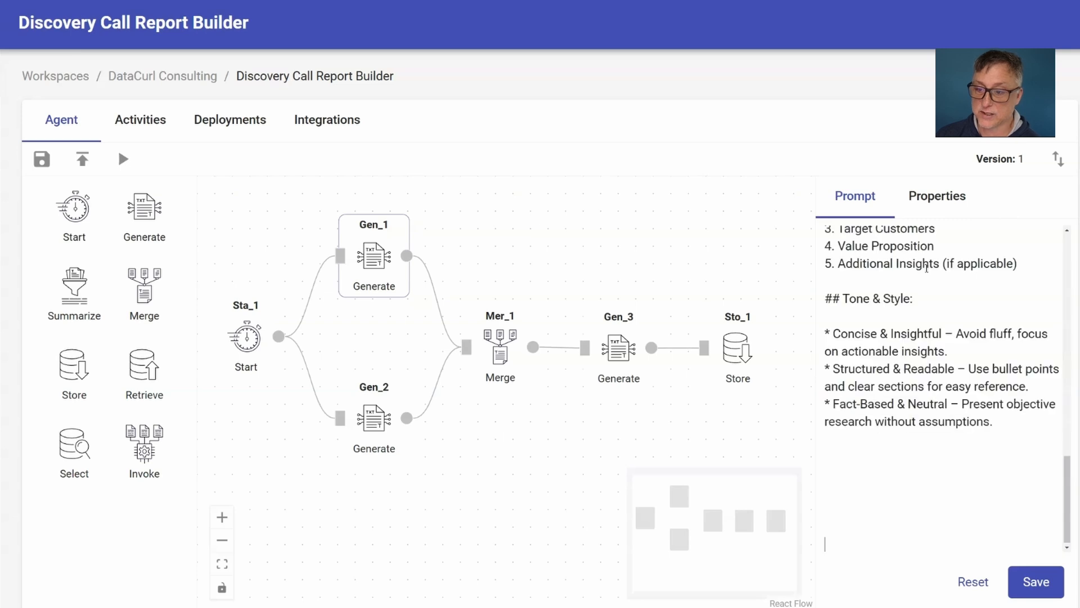
{"action": "scroll", "coordinate": [919, 243], "scroll_direction": "up", "scroll_amount": 15}
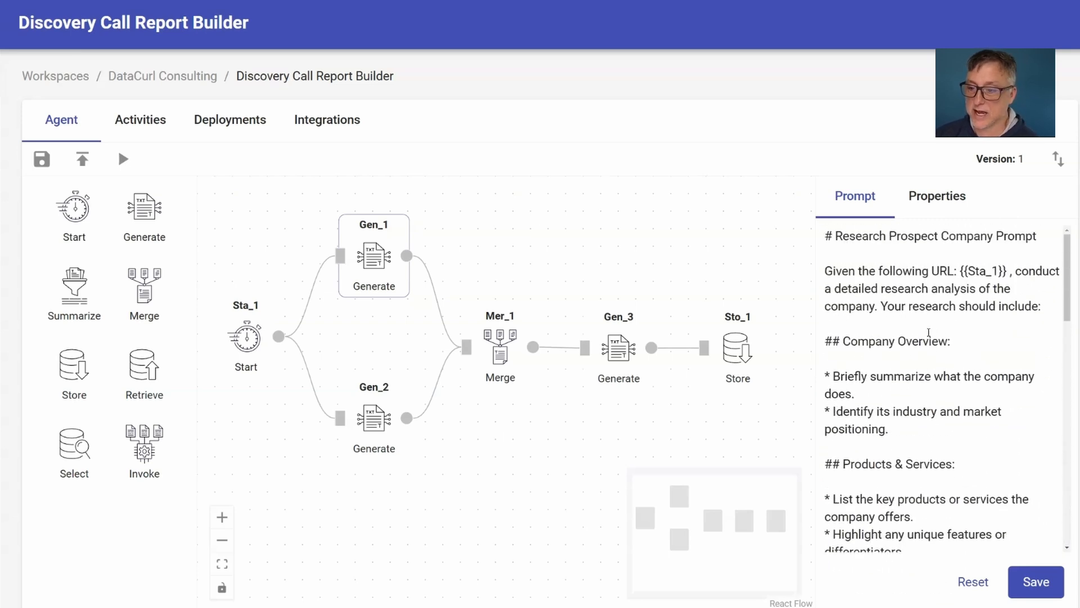
Set the title of the Gen_1 node to "Research: Prospect Company".
{"action": "left_click", "coordinate": [935, 198]}
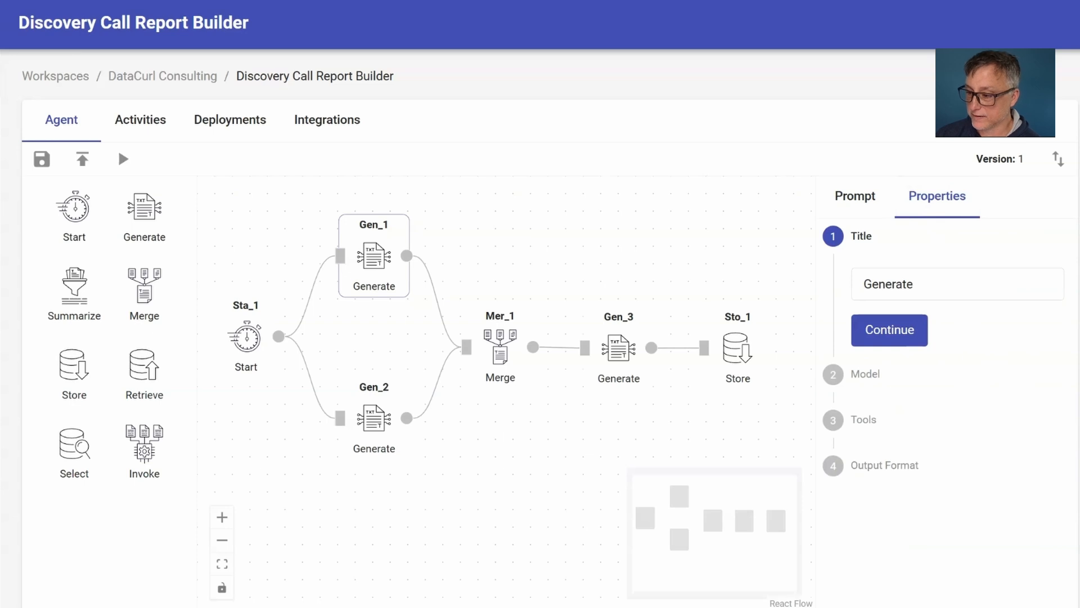
{"action": "left_click", "coordinate": [977, 282]}
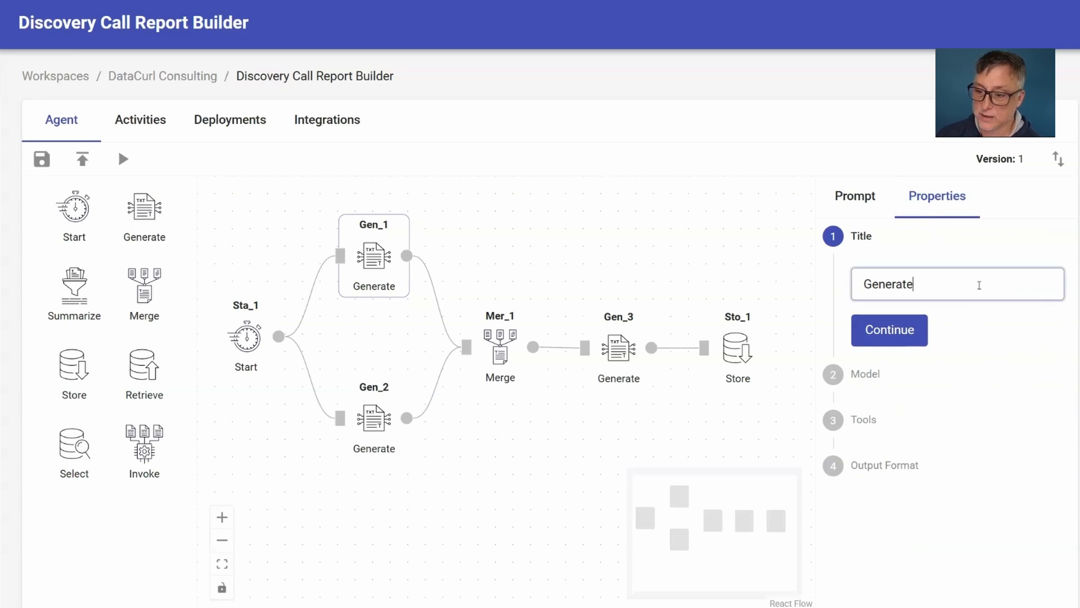
{"action": "key", "text": "ctrl+a"}
{"action": "type", "text": "Research: Prospect Company"}
{"action": "left_click", "coordinate": [894, 328]}
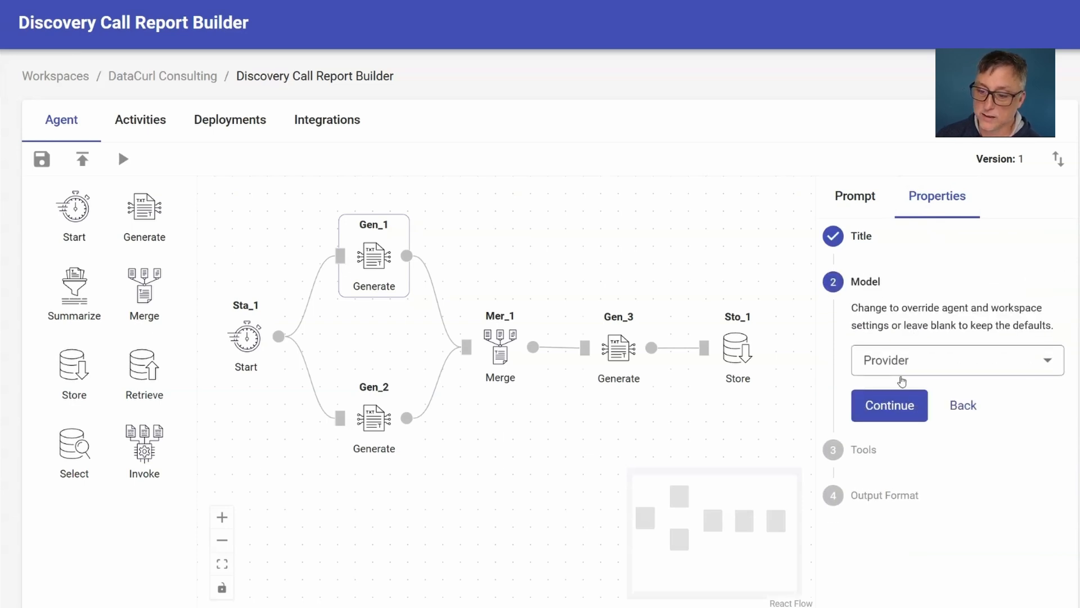
Keep the default model for Gen_1, pick the Web Search tool, and save the node's properties with the default output format.
{"action": "left_click", "coordinate": [889, 404]}
{"action": "left_click", "coordinate": [898, 366]}
{"action": "left_click", "coordinate": [926, 403]}
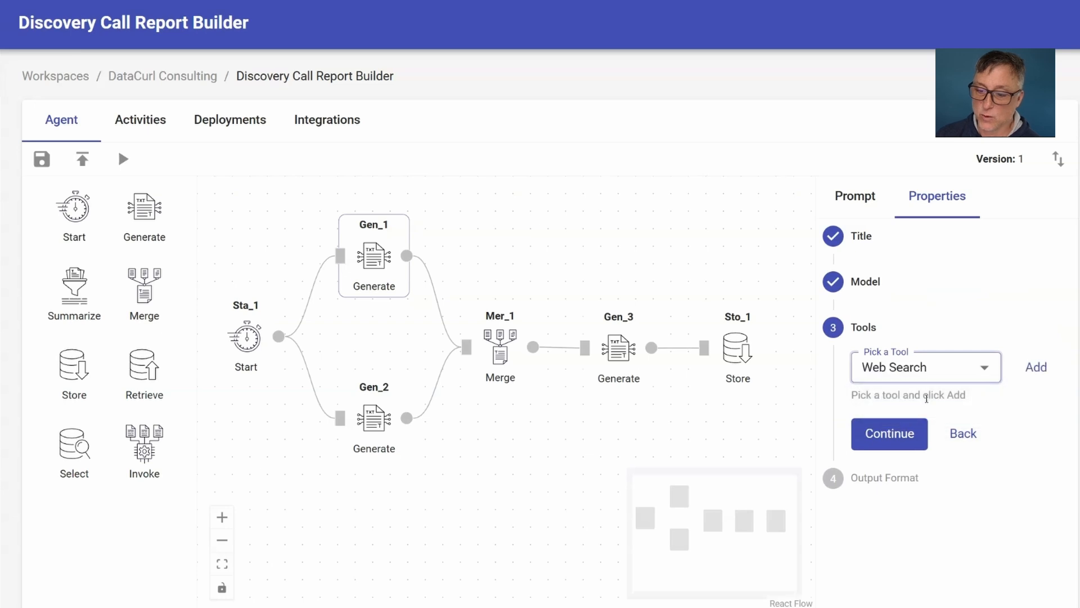
{"action": "left_click", "coordinate": [899, 434]}
{"action": "left_click", "coordinate": [898, 464]}
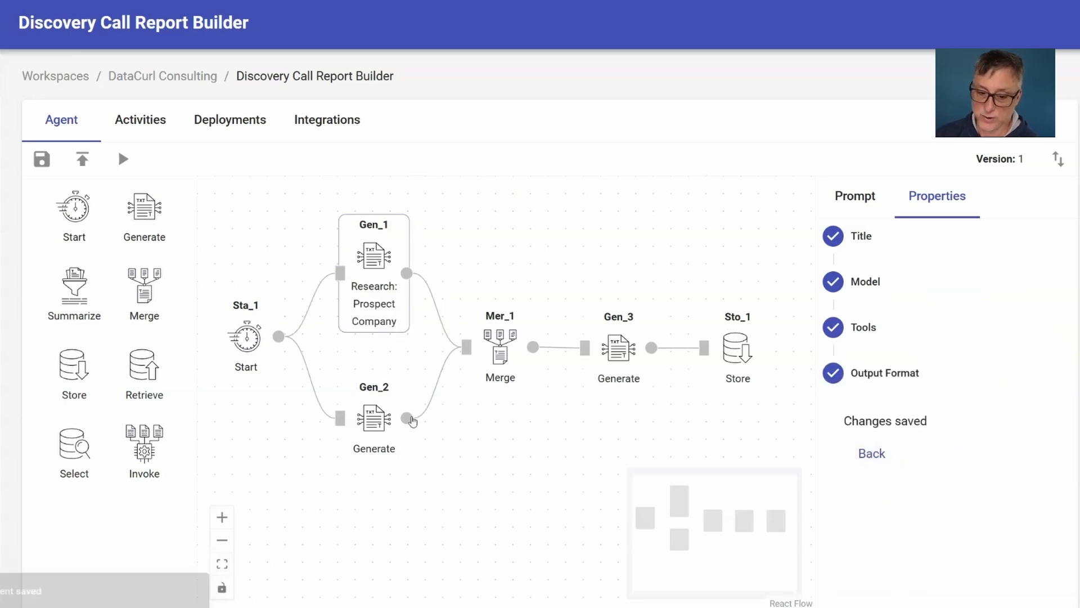
Enter the prospect persona research prompt in the Gen_2 node, including its Insights from Research and Tone & Format sections.
{"action": "left_click", "coordinate": [374, 425]}
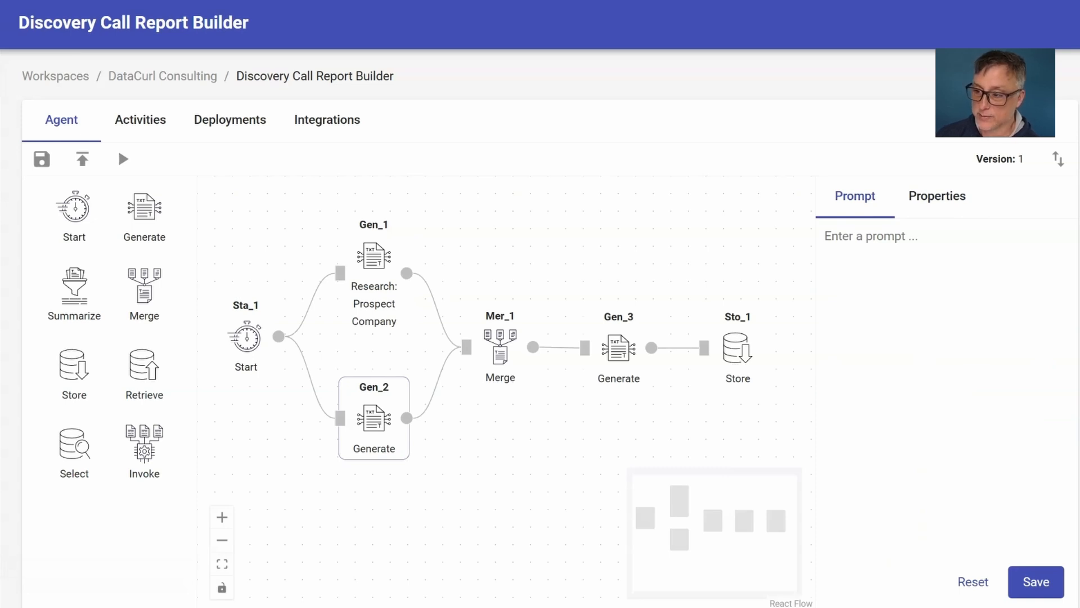
{"action": "left_click", "coordinate": [899, 293]}
{"action": "key", "text": "ctrl+v"}
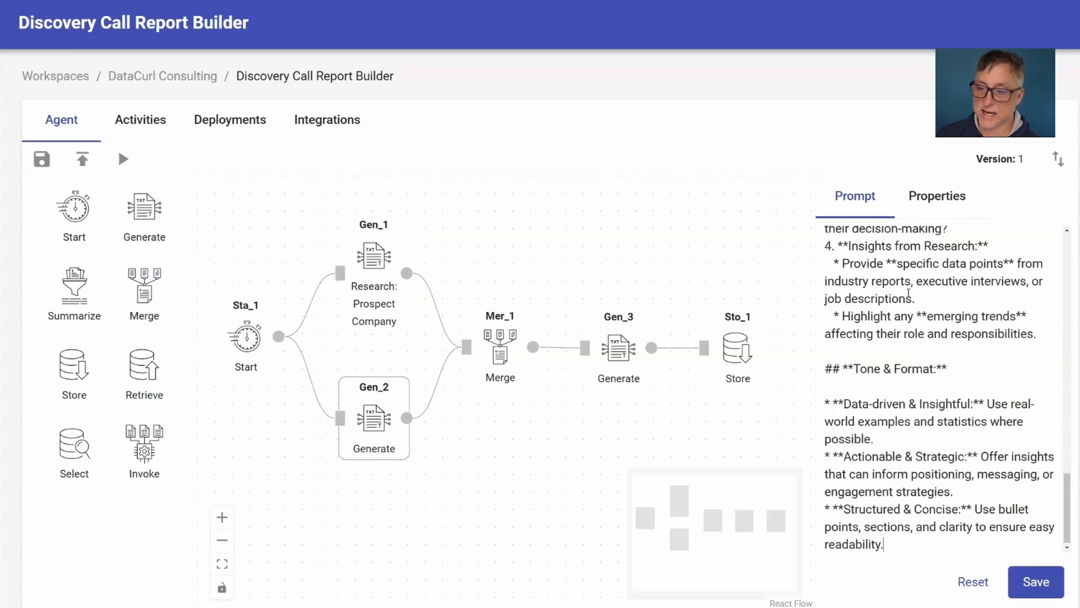
Set the title of the Gen_2 node to "Research: Prospect Persona".
{"action": "left_click", "coordinate": [940, 203]}
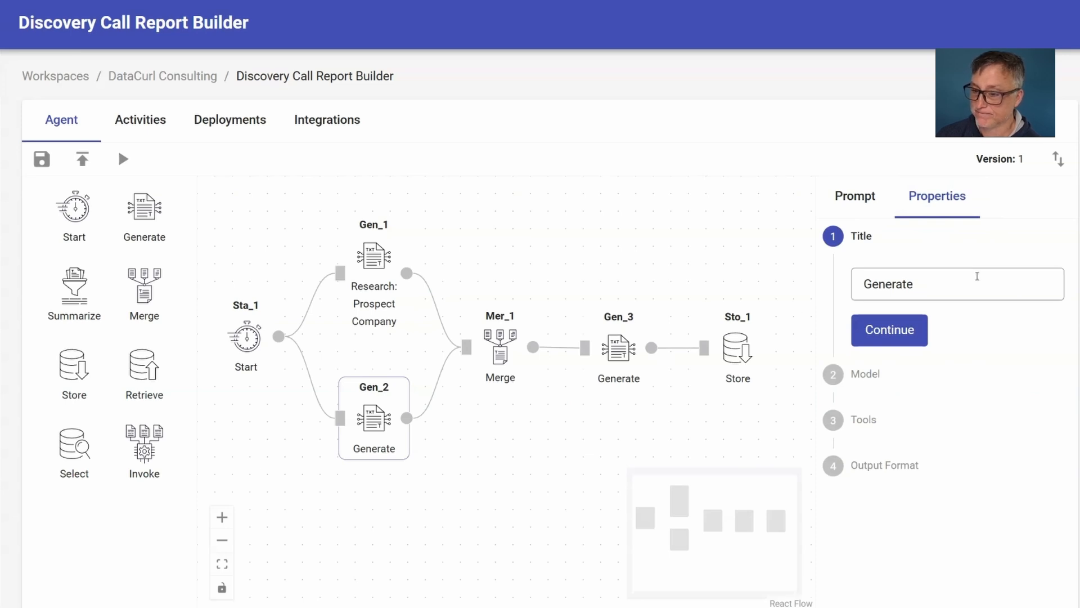
{"action": "left_click", "coordinate": [907, 284]}
{"action": "left_click_drag", "start_coordinate": [917, 286], "coordinate": [864, 299]}
{"action": "type", "text": "Research: Prospect Persona"}
{"action": "left_click", "coordinate": [890, 334]}
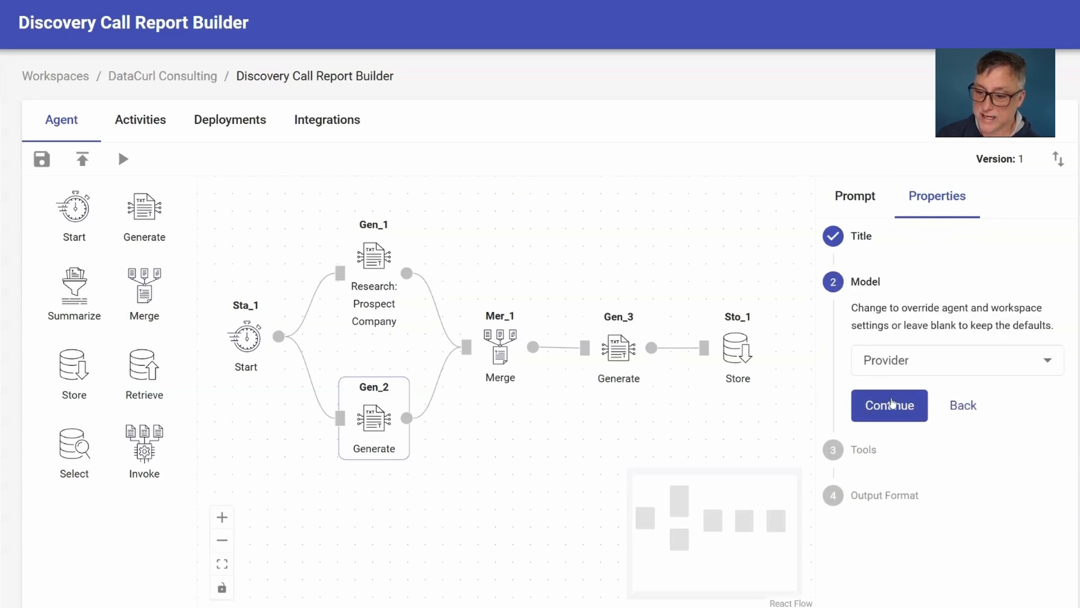
Keep the default model for Gen_2, pick the Web Search tool, and save the node's properties with the default output format.
{"action": "left_click", "coordinate": [897, 403]}
{"action": "left_click", "coordinate": [907, 369]}
{"action": "left_click", "coordinate": [907, 405]}
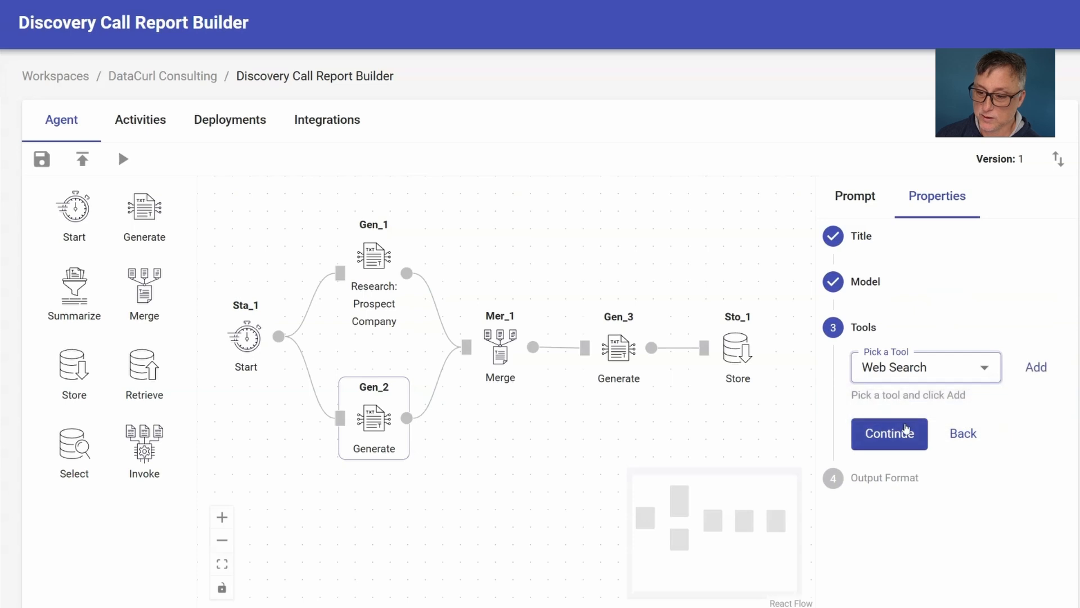
{"action": "left_click", "coordinate": [903, 433]}
{"action": "left_click", "coordinate": [884, 477]}
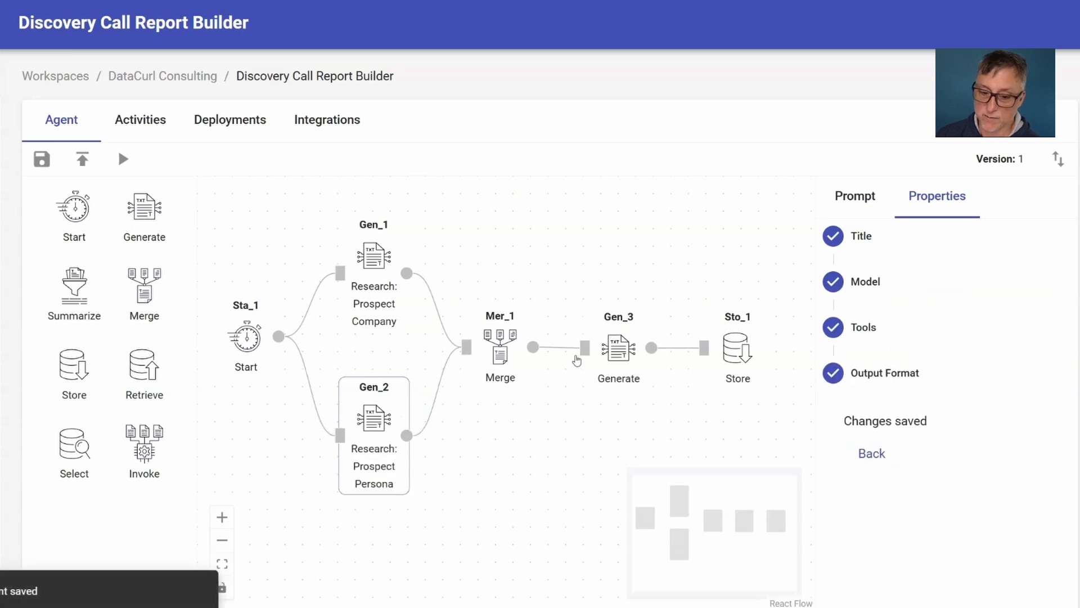
Enter a template in the Merge node with {{Gen_1}} under "# Prospect Company Information" and {{Gen_2}} under "# Prospect Persona Information".
{"action": "left_click", "coordinate": [500, 347]}
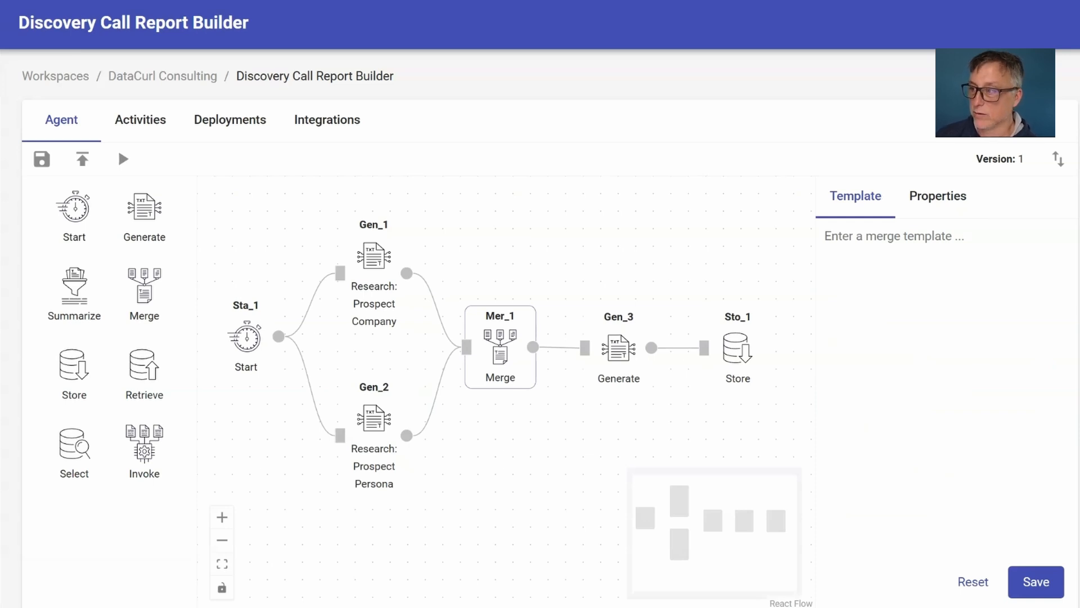
{"action": "left_click", "coordinate": [1026, 260]}
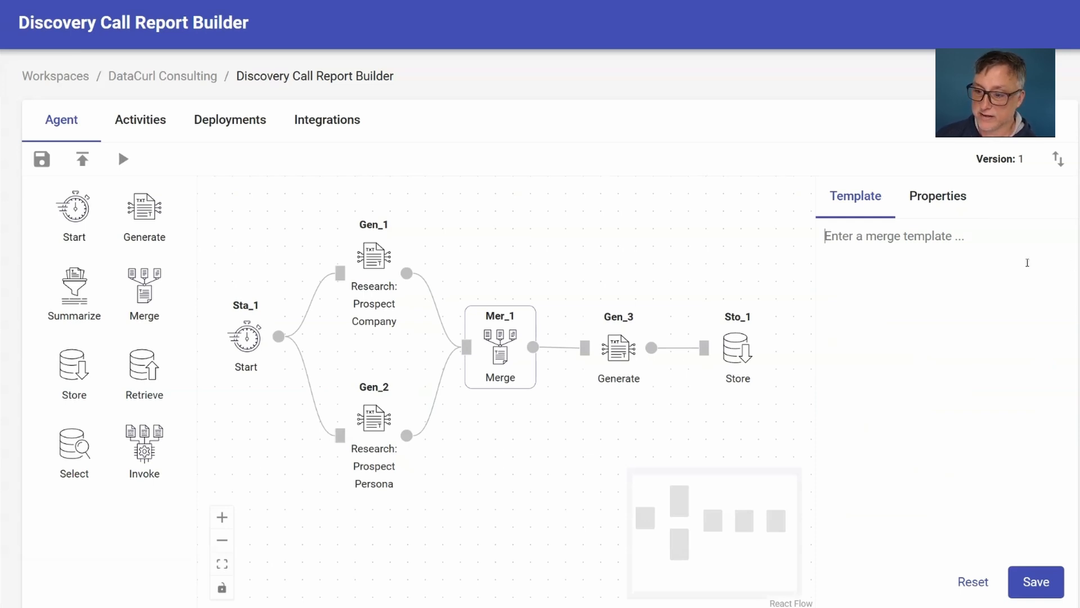
{"action": "type", "text": "# Prospect Company Information  {{Gen_1}}  # Prospect Persona Information  {{Gen_2}}"}
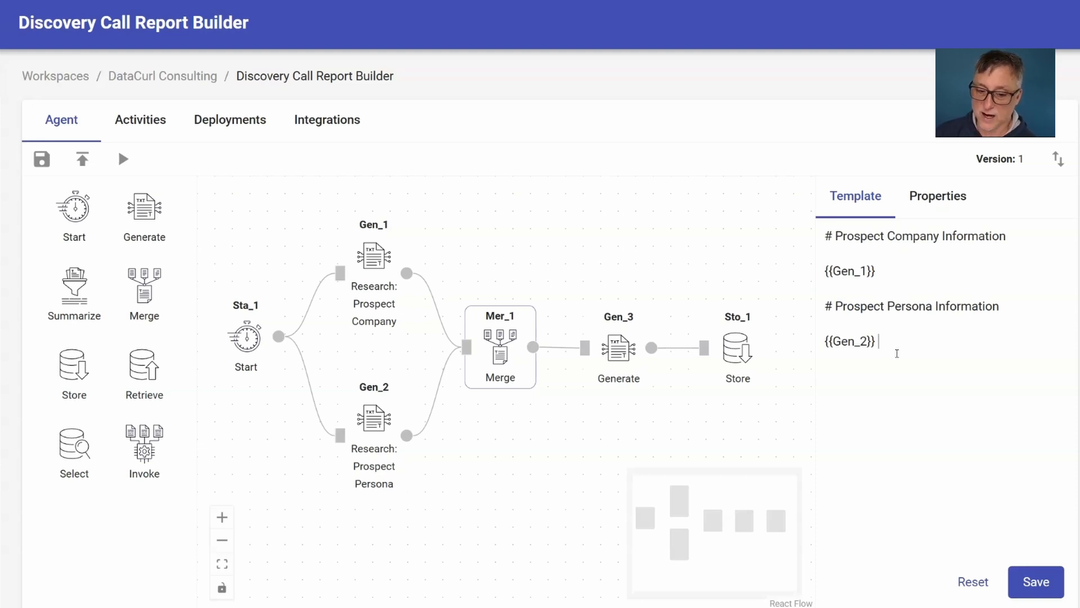
Delete the {{Gen_2}} placeholder from the merge template and reinsert it from the suggested node variables.
{"action": "key", "text": "shift+Home"}
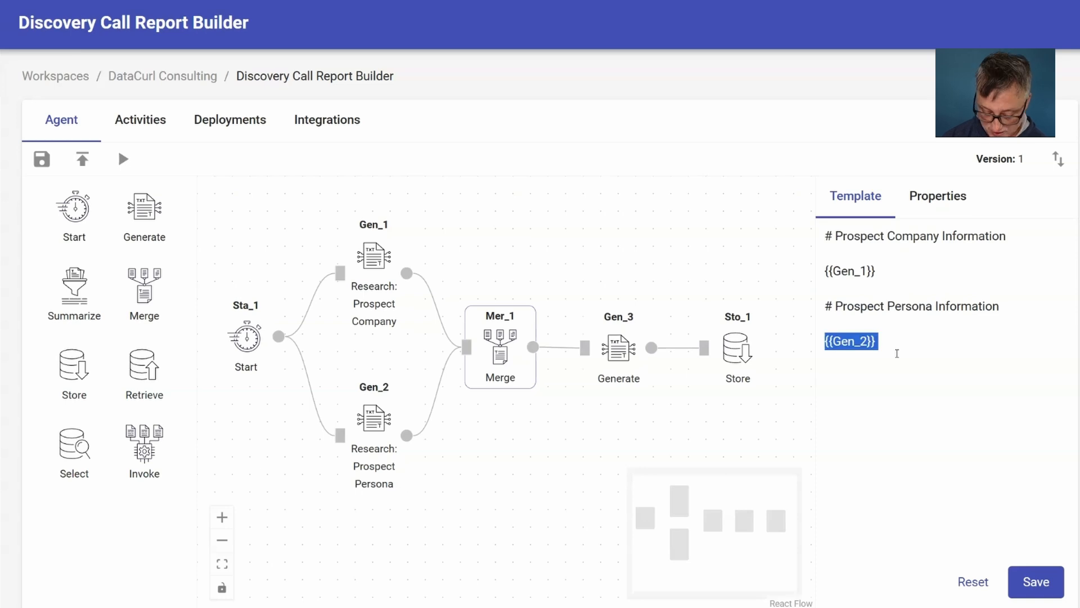
{"action": "key", "text": "BackSpace"}
{"action": "type", "text": "{{"}
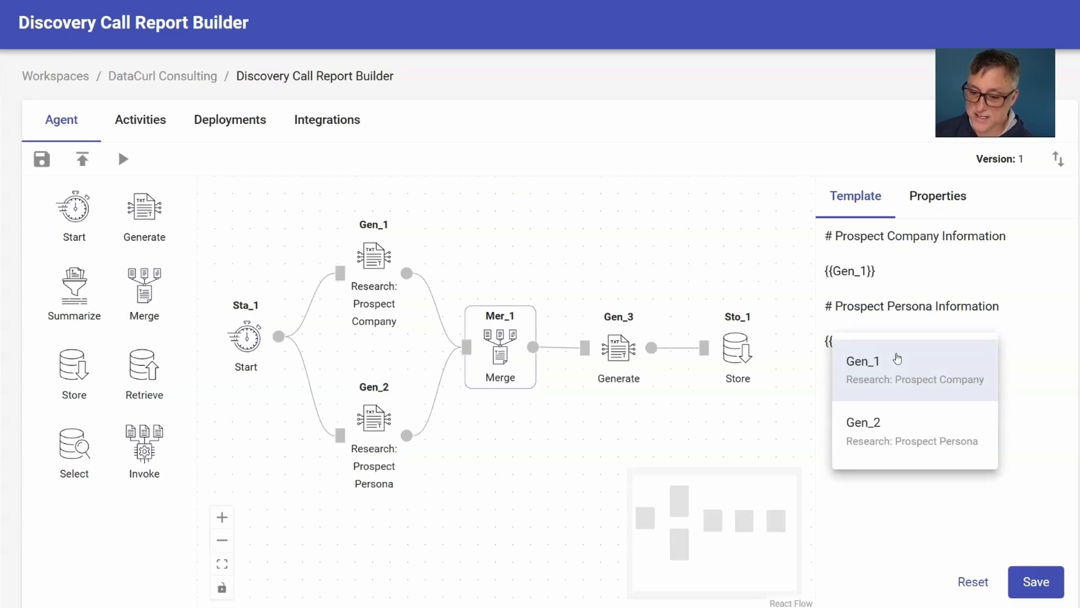
{"action": "left_click", "coordinate": [900, 431]}
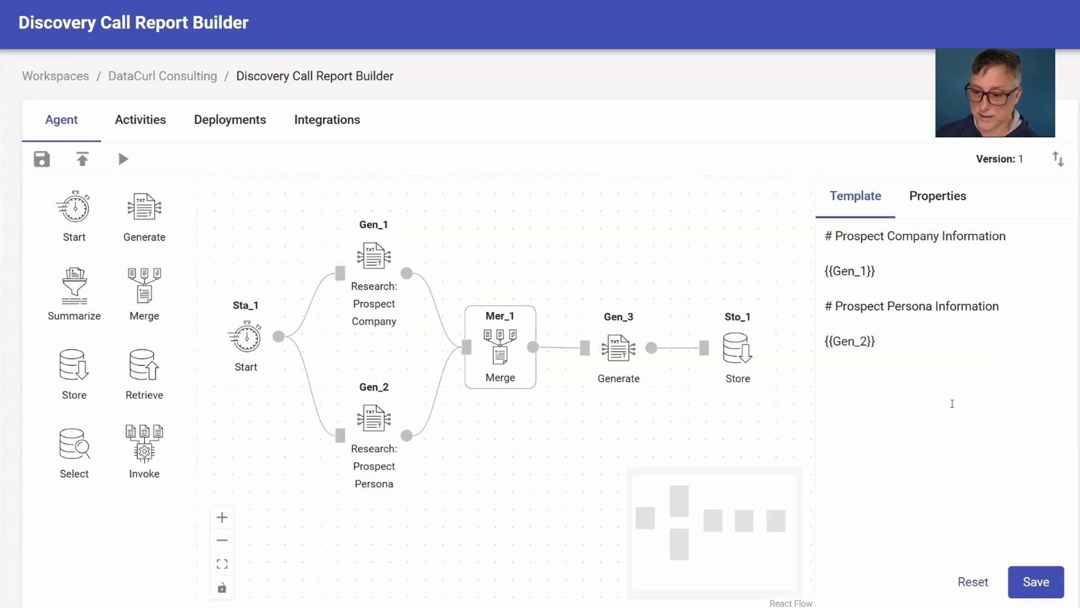
Save the merge template, then title the merge node "Merge: Research" and submit its properties with Markdown output.
{"action": "left_click", "coordinate": [1048, 585]}
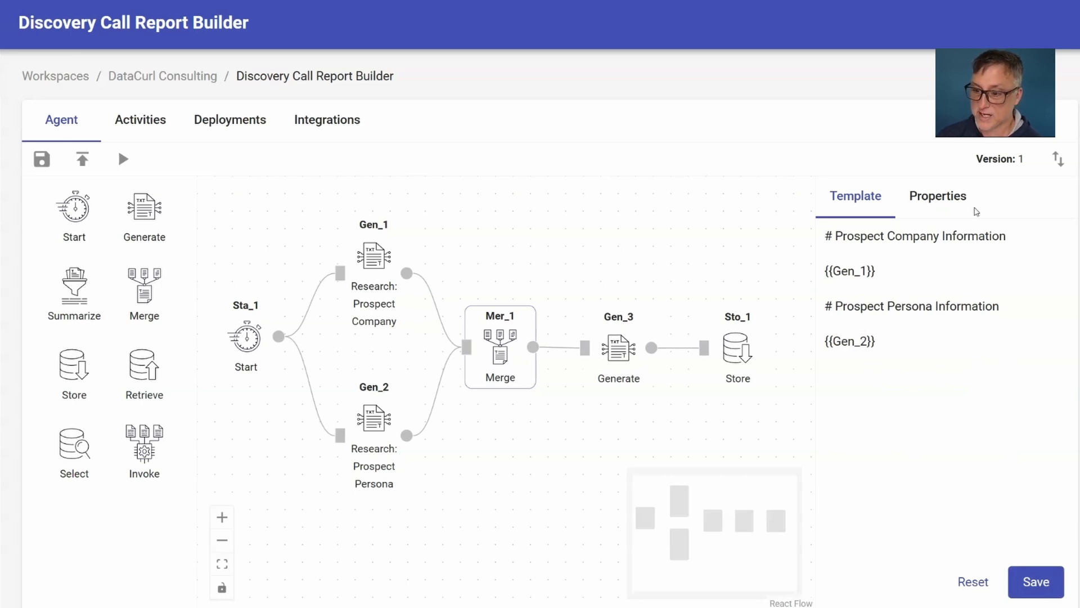
{"action": "left_click", "coordinate": [928, 203]}
{"action": "left_click", "coordinate": [913, 275]}
{"action": "type", "text": ": Research"}
{"action": "left_click", "coordinate": [886, 327]}
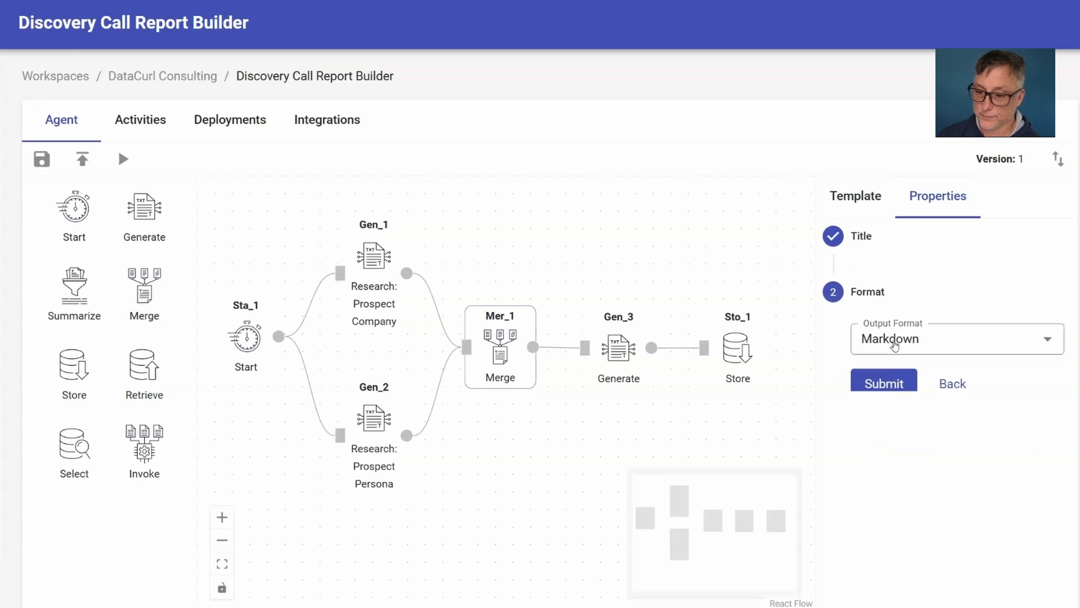
{"action": "left_click", "coordinate": [893, 371]}
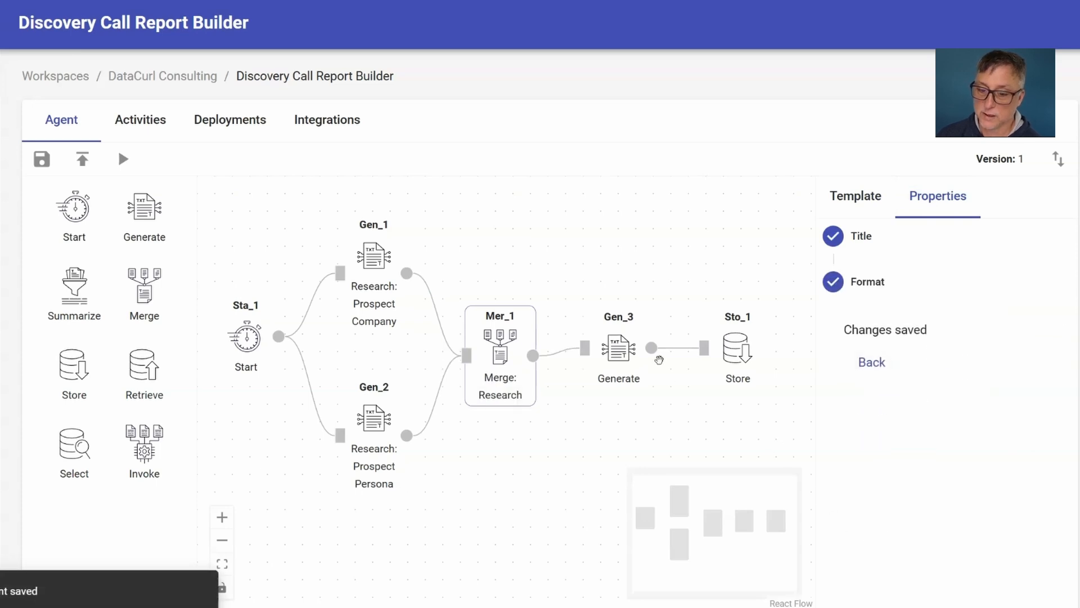
Fill the Gen_3 node's prompt with the prepared "# Build Discovery Call Prompt" text that references {{Mer_1}}.
{"action": "left_click_drag", "start_coordinate": [630, 355], "coordinate": [625, 363]}
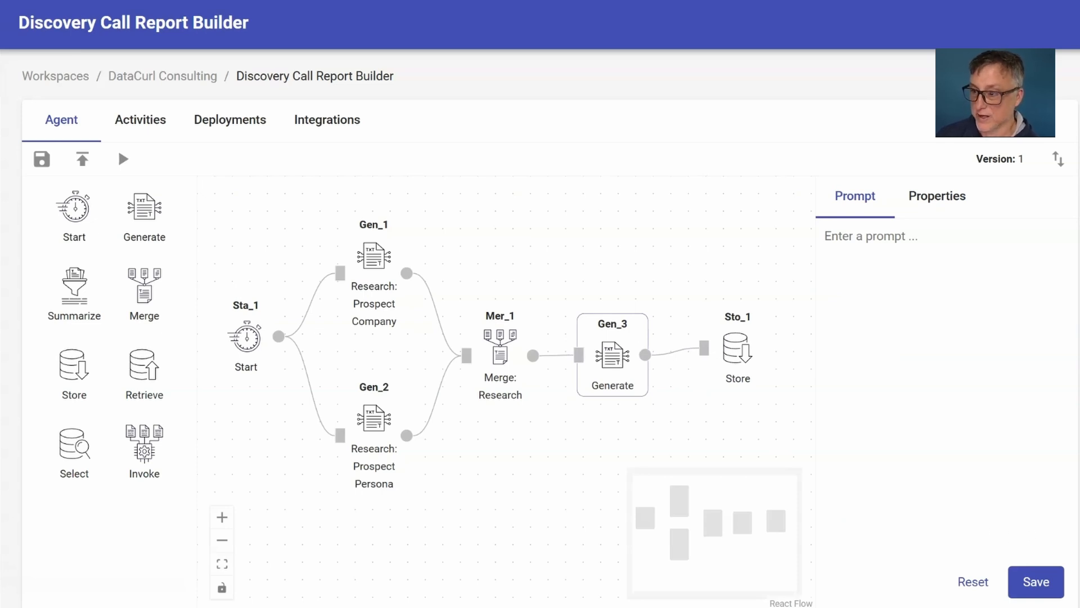
{"action": "left_click", "coordinate": [931, 332]}
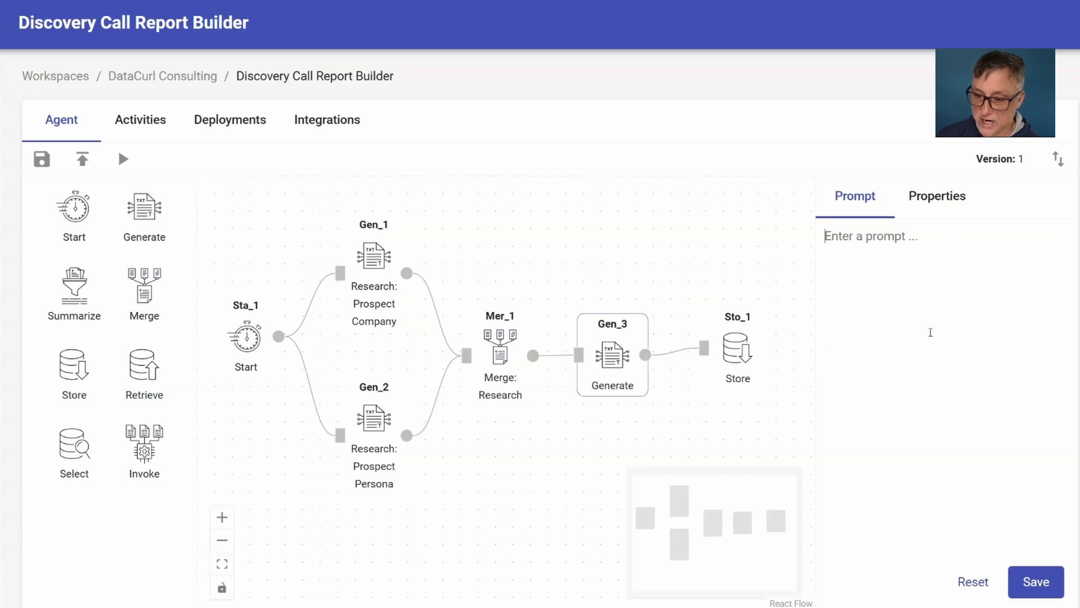
{"action": "key", "text": "ctrl+v"}
{"action": "scroll", "coordinate": [937, 319], "scroll_direction": "up", "scroll_amount": 15}
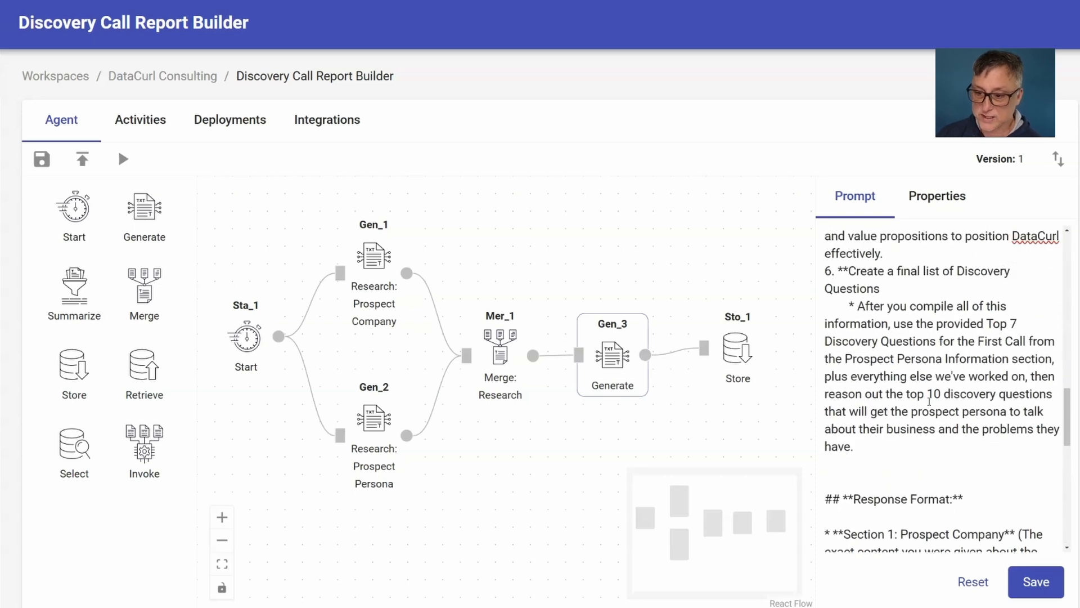
{"action": "scroll", "coordinate": [927, 381], "scroll_direction": "up", "scroll_amount": 5}
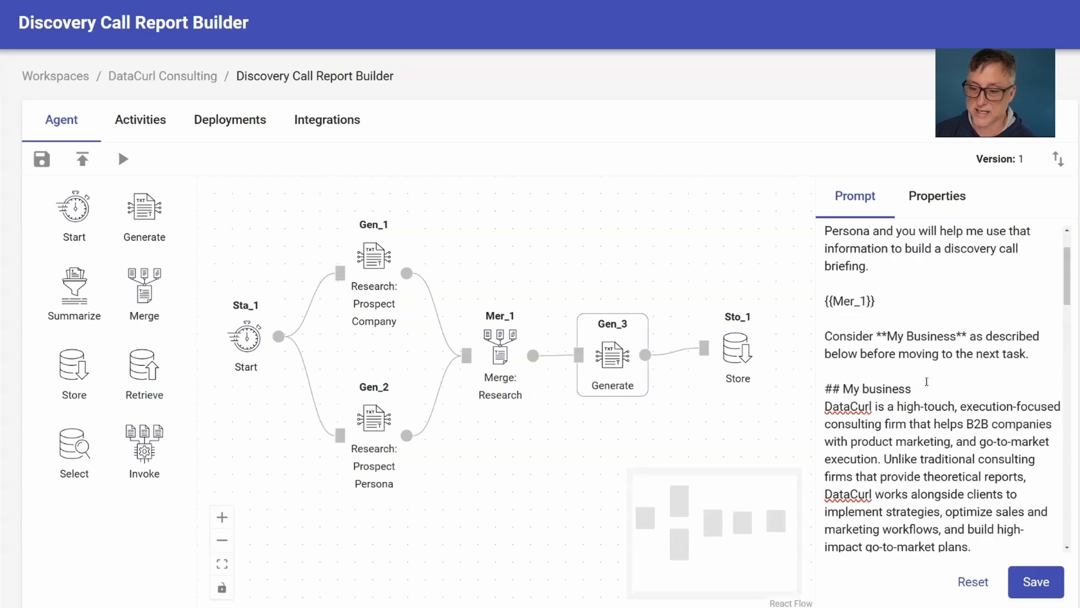
{"action": "scroll", "coordinate": [928, 376], "scroll_direction": "up", "scroll_amount": 2}
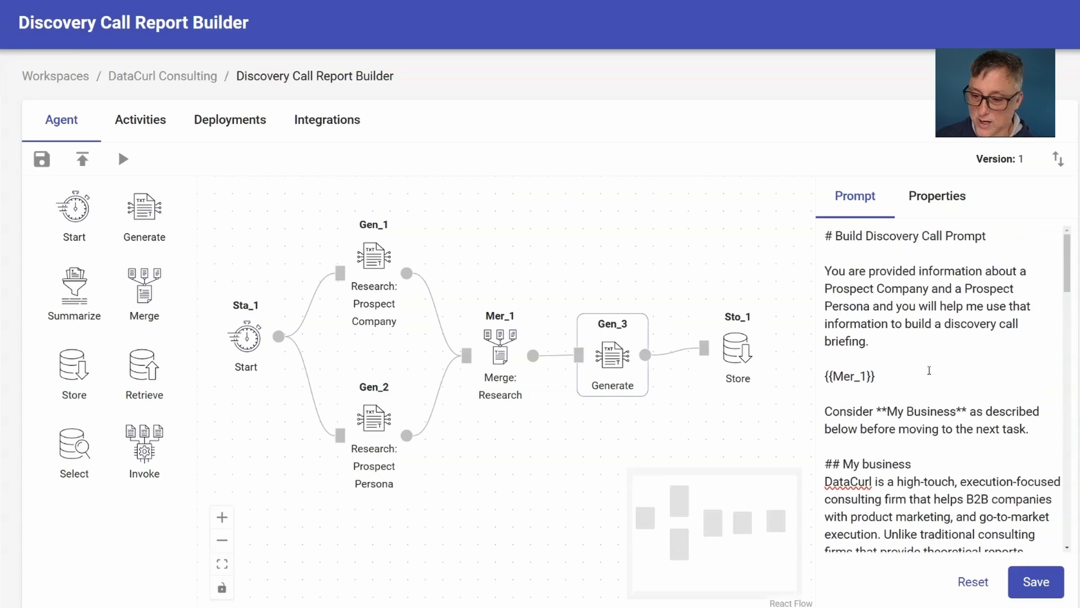
Title the Gen_3 node "Build: Discovery Call Prep" and save its properties with the default model, no tools and the default output format.
{"action": "left_click", "coordinate": [964, 198]}
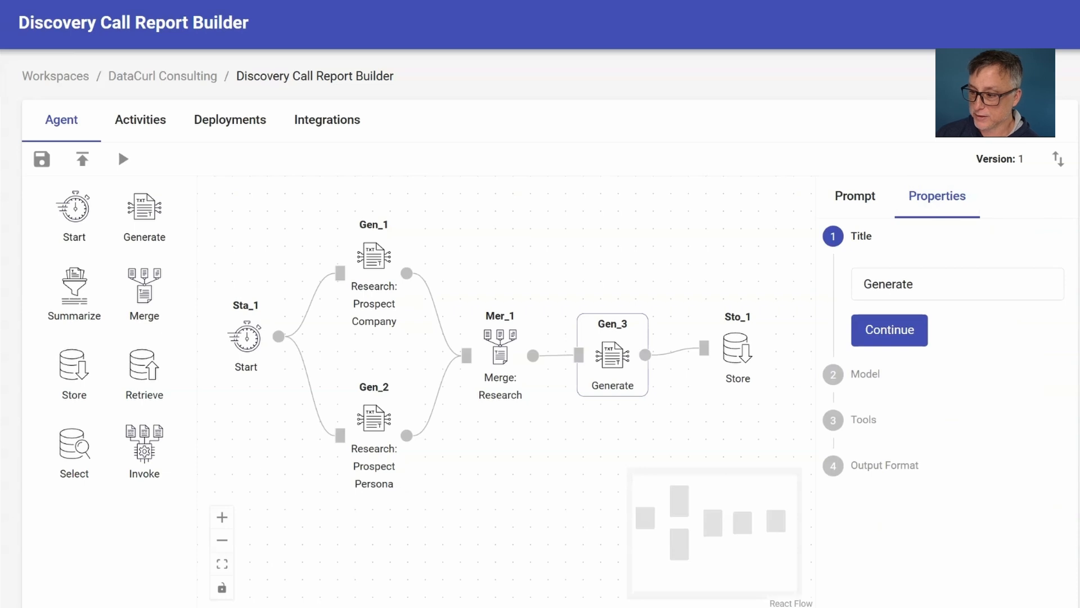
{"action": "left_click_drag", "start_coordinate": [931, 286], "coordinate": [740, 291]}
{"action": "type", "text": "Build: Discovery Call Prep"}
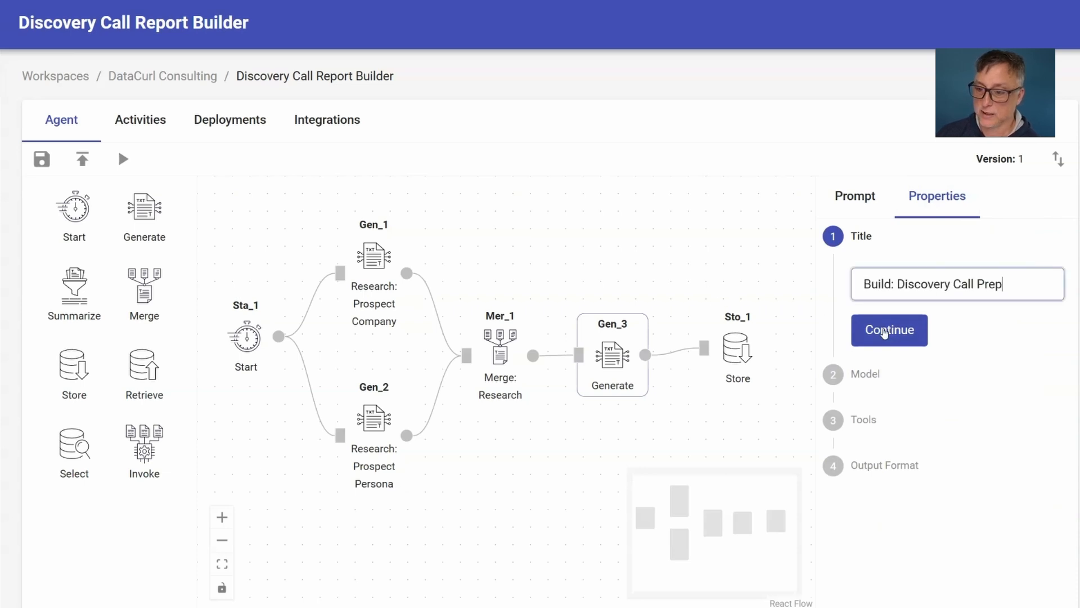
{"action": "left_click", "coordinate": [885, 330]}
{"action": "left_click", "coordinate": [894, 406]}
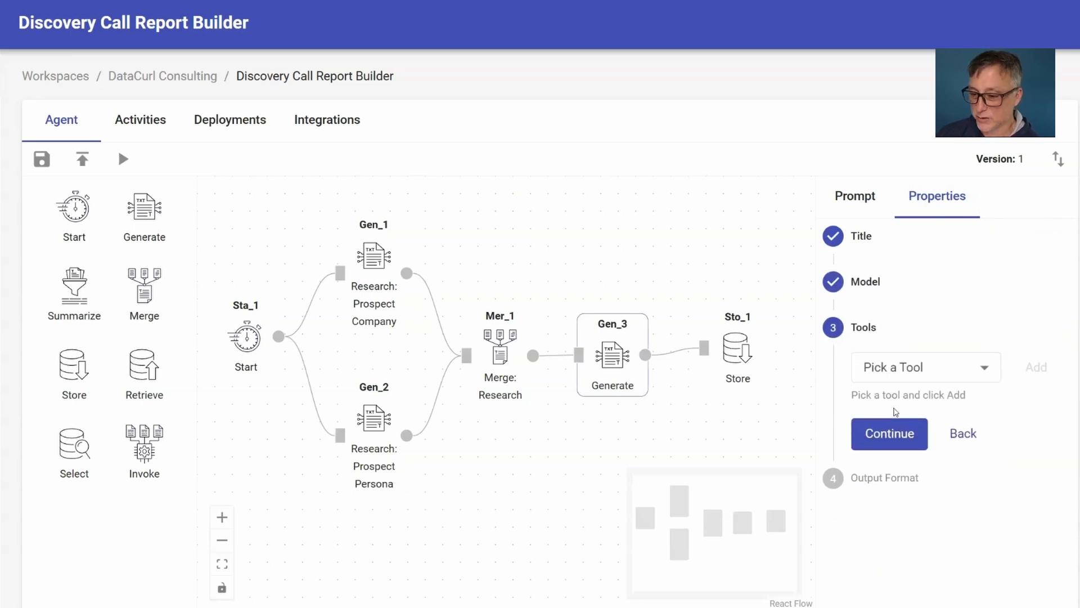
{"action": "left_click", "coordinate": [887, 432]}
{"action": "left_click", "coordinate": [888, 466]}
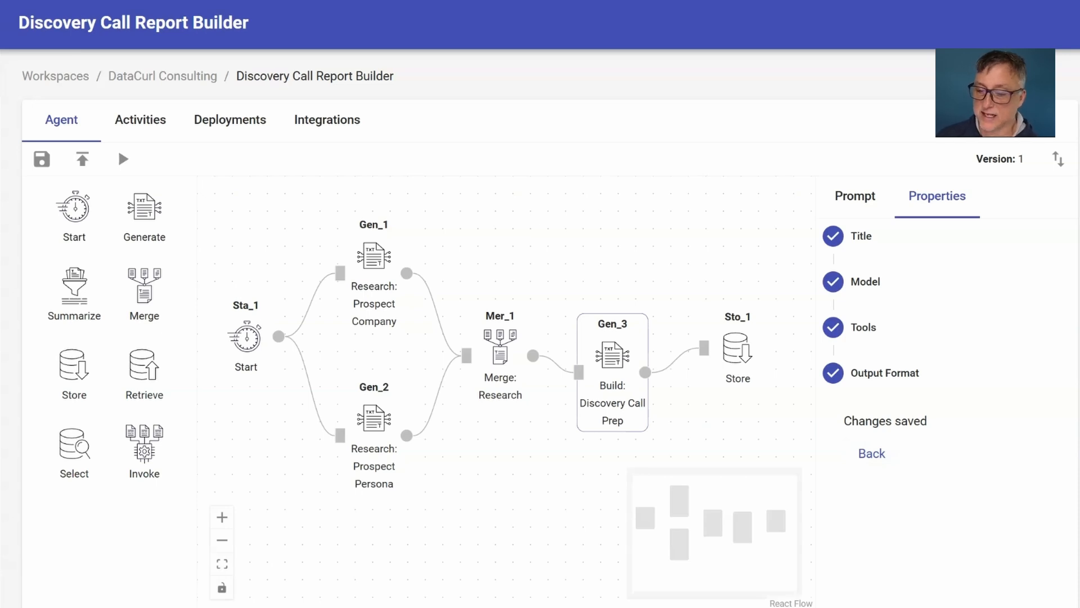
Title the Sto_1 node "Store: Prospect Briefing" and save its properties with the default output folder.
{"action": "left_click", "coordinate": [746, 346]}
{"action": "left_click", "coordinate": [900, 242]}
{"action": "type", "text": ": Prospect Briefing"}
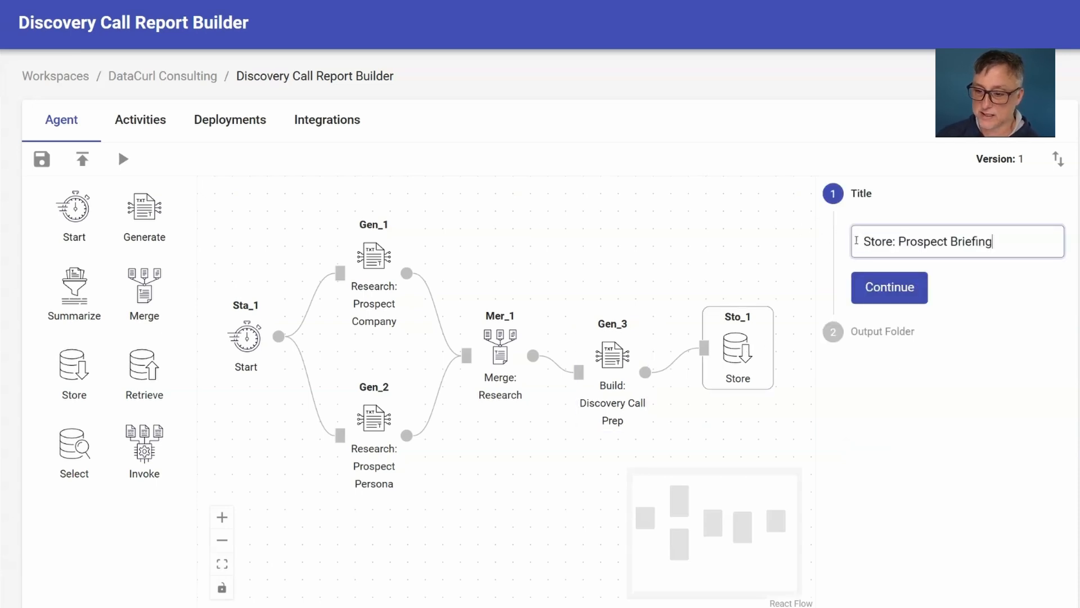
{"action": "left_click", "coordinate": [873, 287]}
{"action": "left_click", "coordinate": [887, 371]}
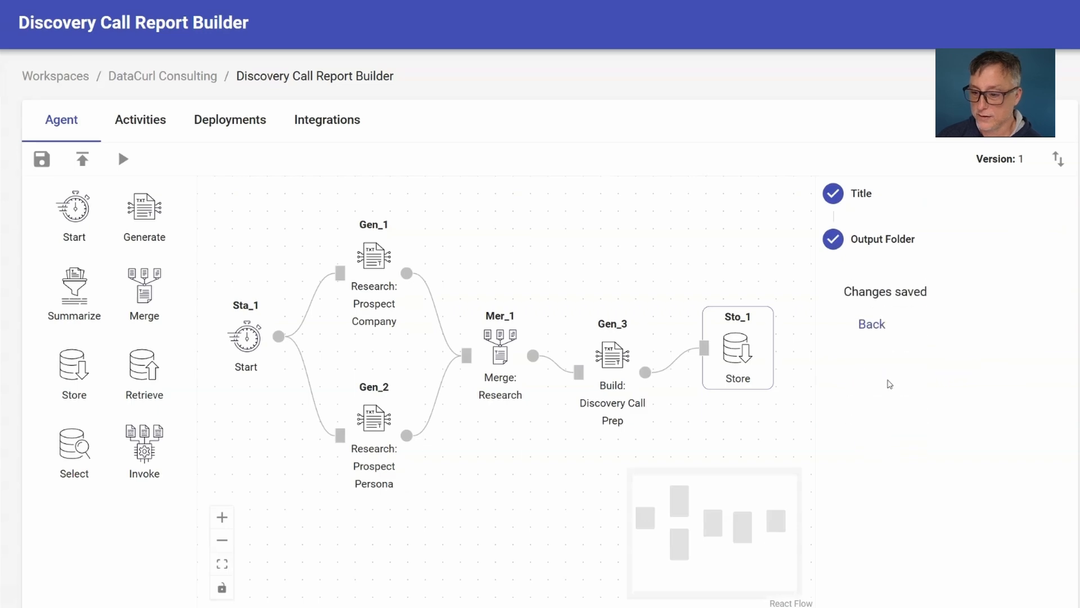
Run the agent with peoplelogic.ai as the company homepage.
{"action": "left_click", "coordinate": [123, 160]}
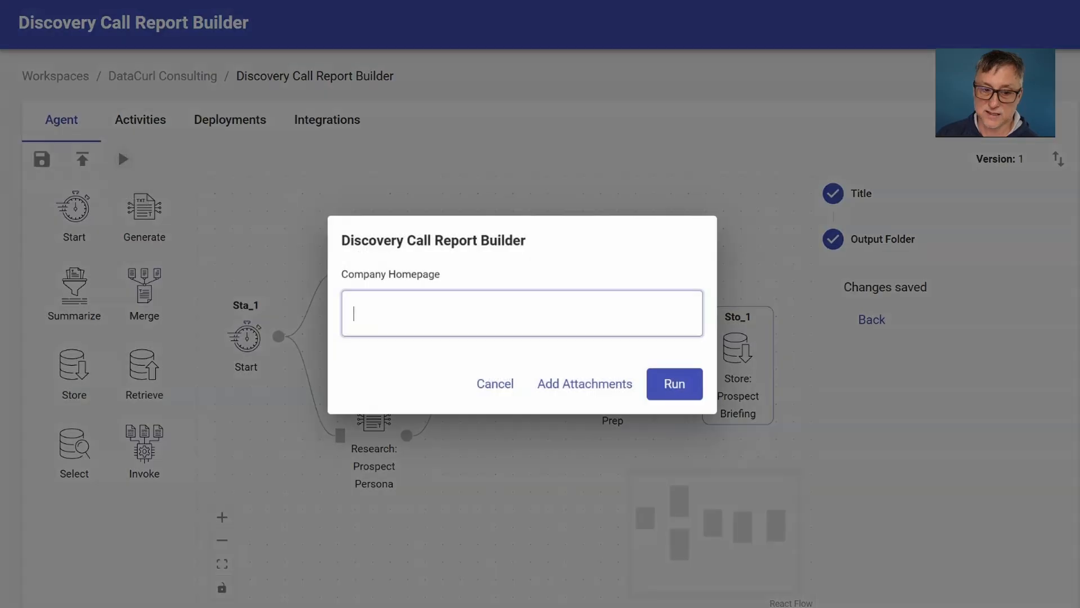
{"action": "type", "text": "peoplelogic.ai"}
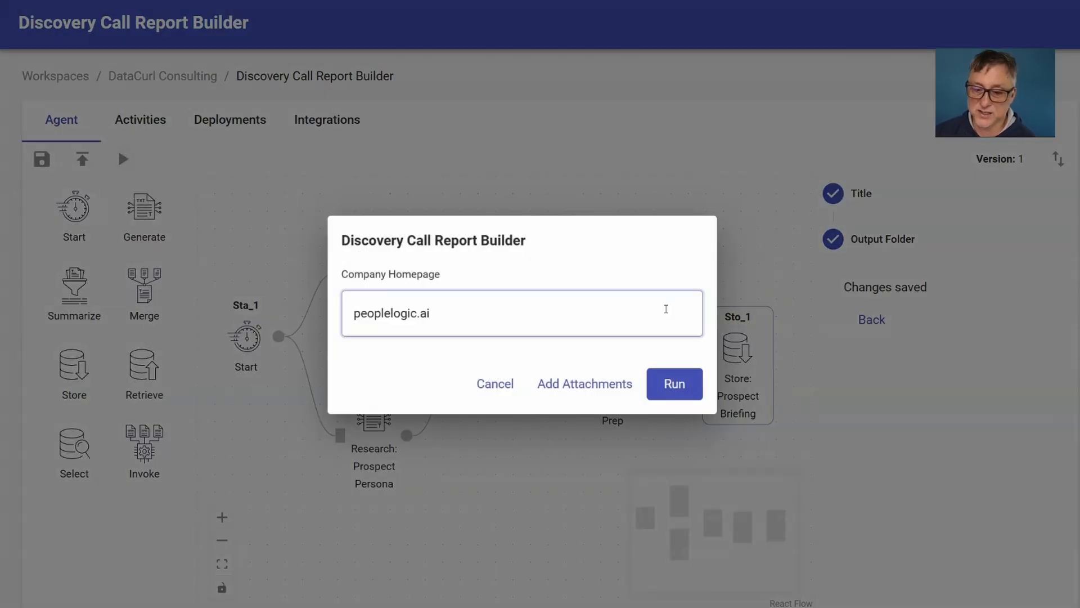
{"action": "left_click", "coordinate": [686, 377]}
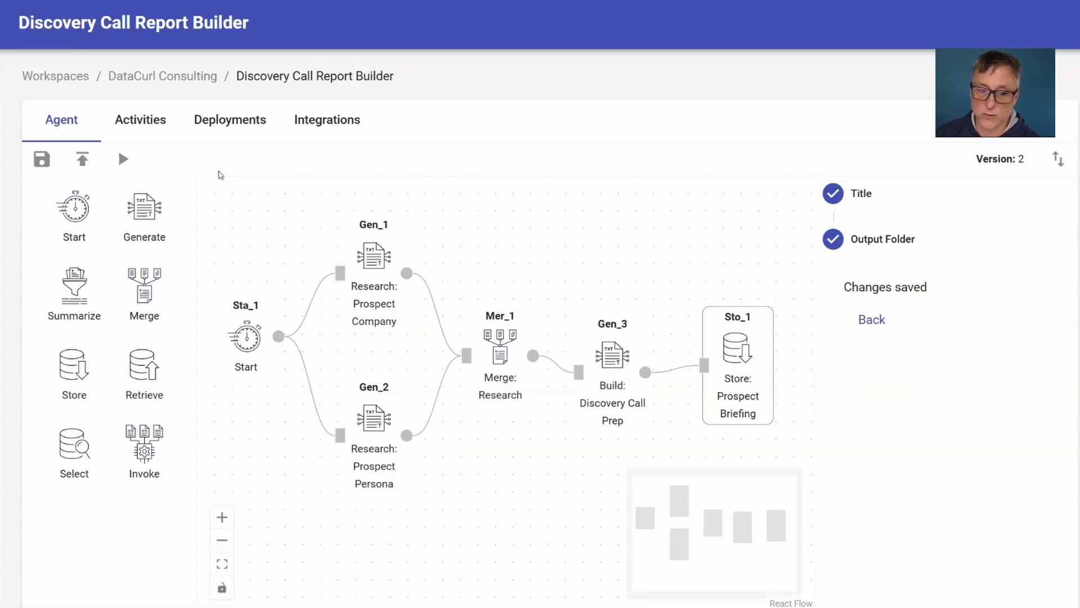
Review the run's activities for the start input, the company research from Gen_1 and the persona research from Gen_2.
{"action": "left_click", "coordinate": [140, 124]}
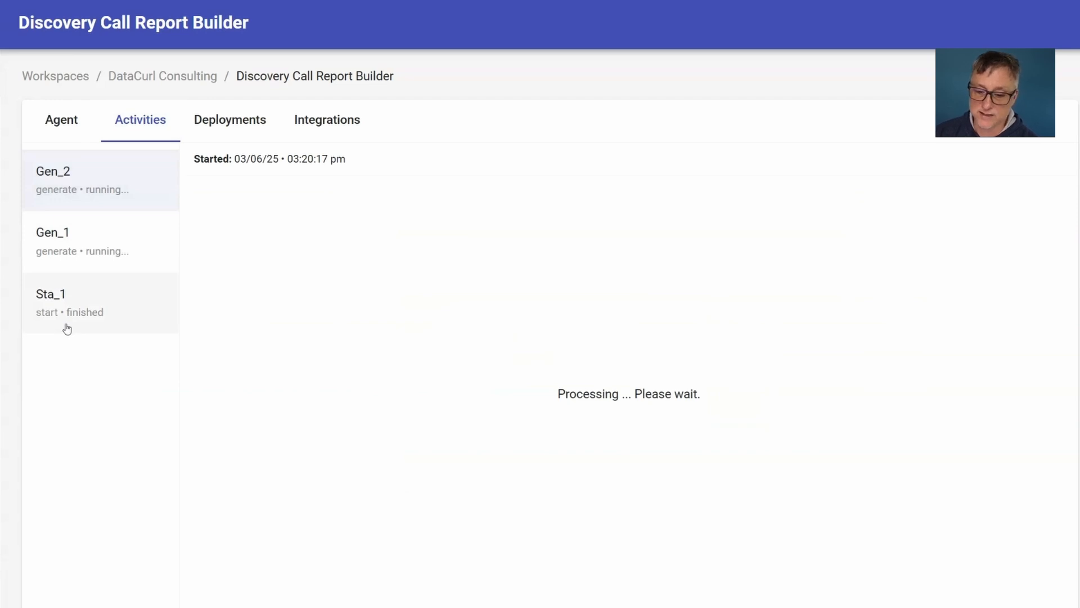
{"action": "left_click", "coordinate": [68, 322]}
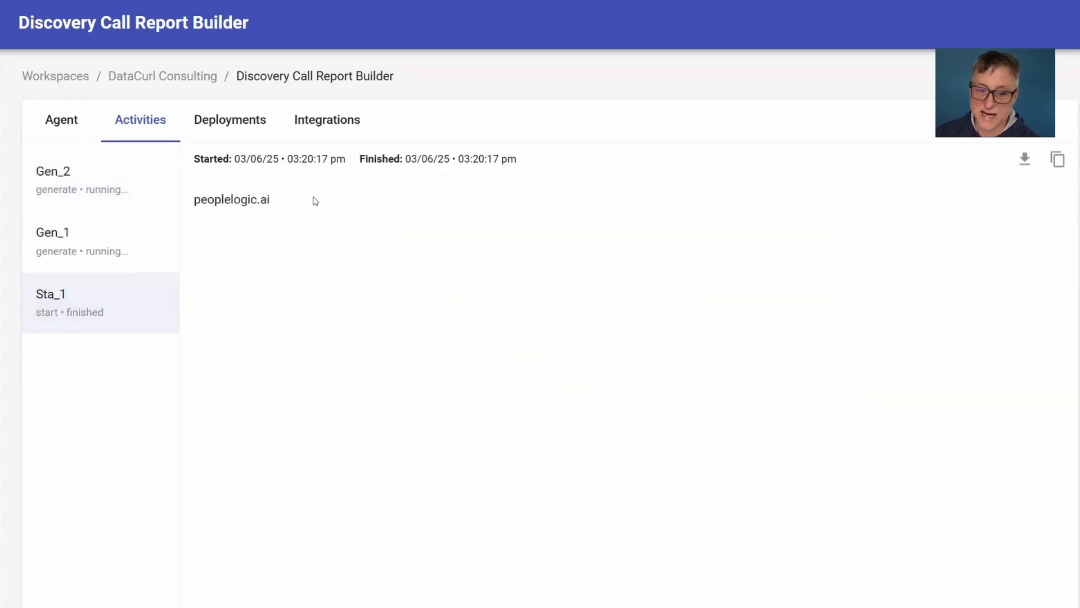
{"action": "left_click", "coordinate": [121, 247]}
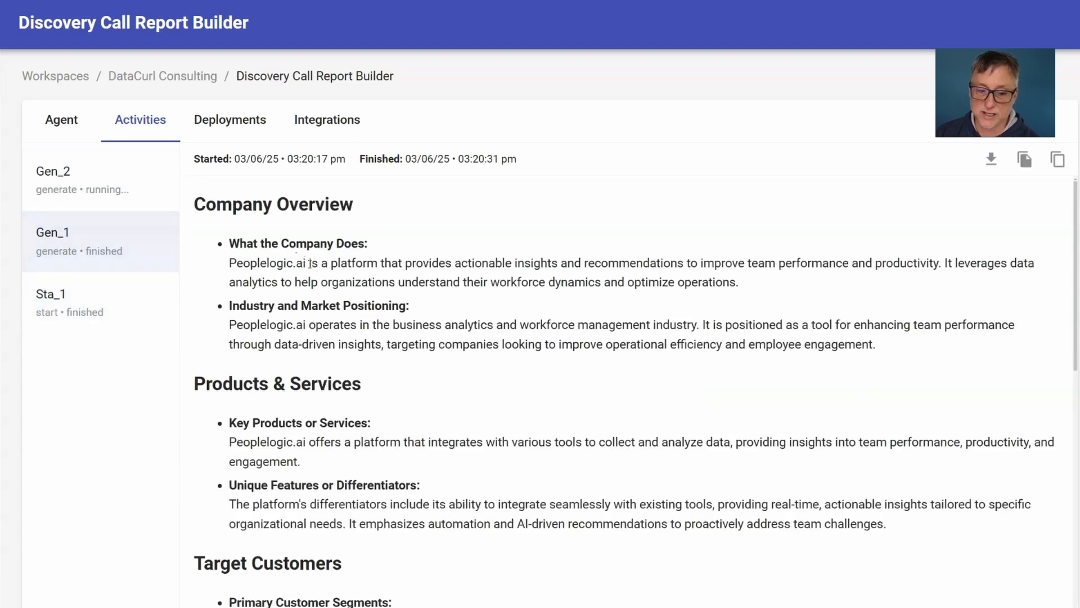
{"action": "left_click", "coordinate": [67, 303]}
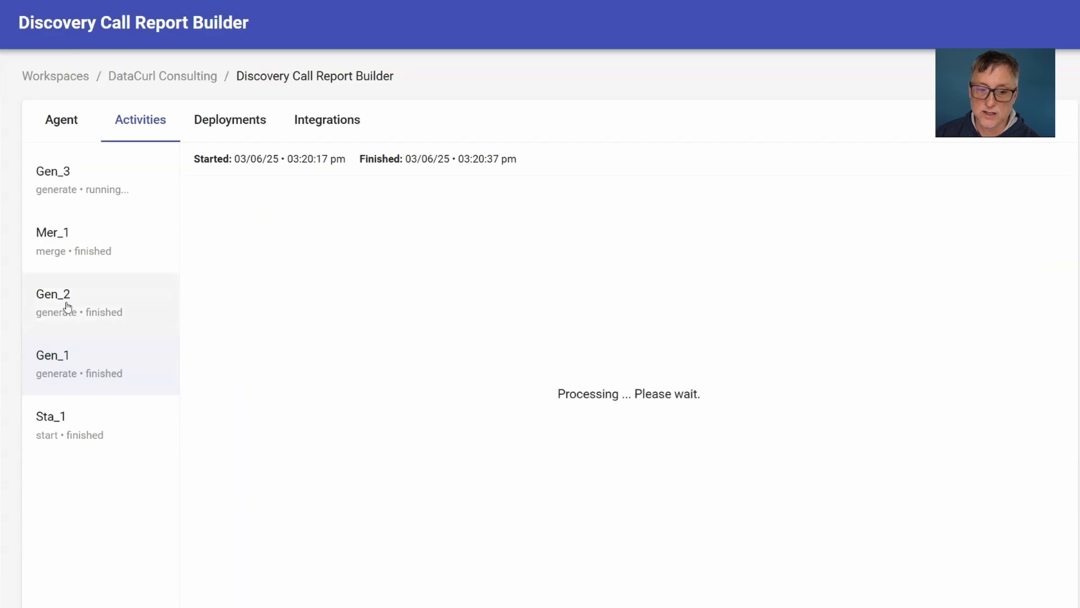
{"action": "scroll", "coordinate": [495, 352], "scroll_direction": "down", "scroll_amount": 10}
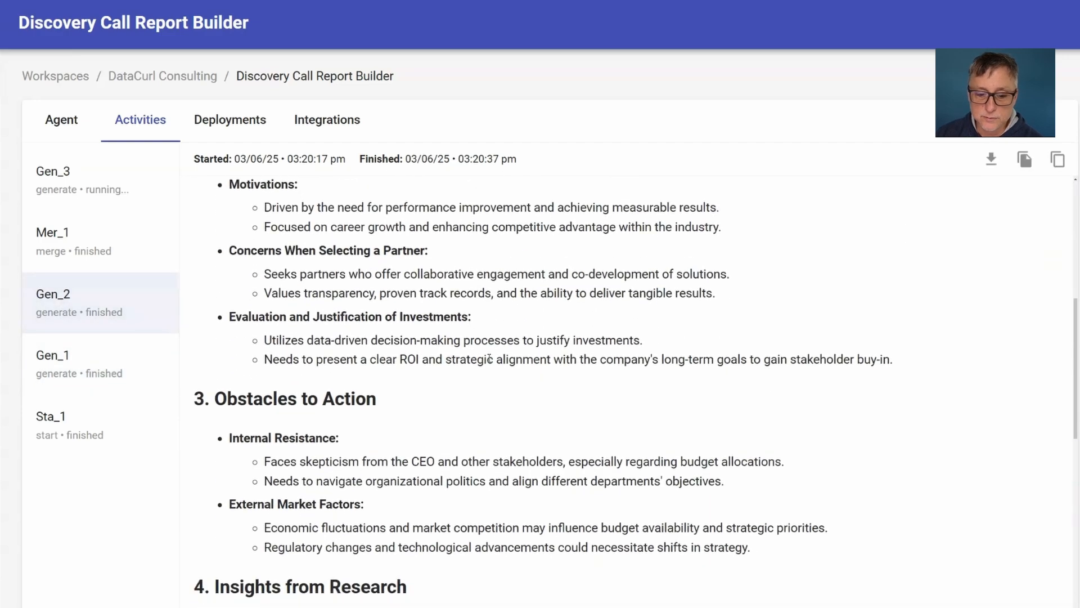
{"action": "scroll", "coordinate": [489, 358], "scroll_direction": "down", "scroll_amount": 4}
{"action": "scroll", "coordinate": [489, 357], "scroll_direction": "up", "scroll_amount": 1}
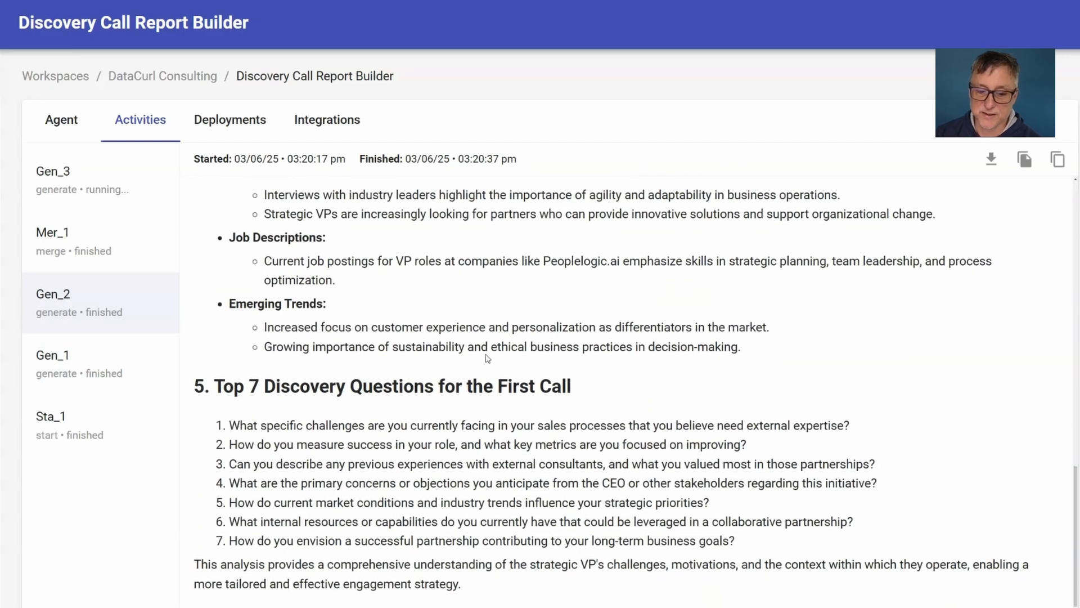
{"action": "scroll", "coordinate": [484, 353], "scroll_direction": "up", "scroll_amount": 5}
{"action": "scroll", "coordinate": [483, 351], "scroll_direction": "up", "scroll_amount": 5}
Examine the merged research from Mer_1, the storage activity and the discovery call report generated by Gen_3.
{"action": "left_click", "coordinate": [130, 246]}
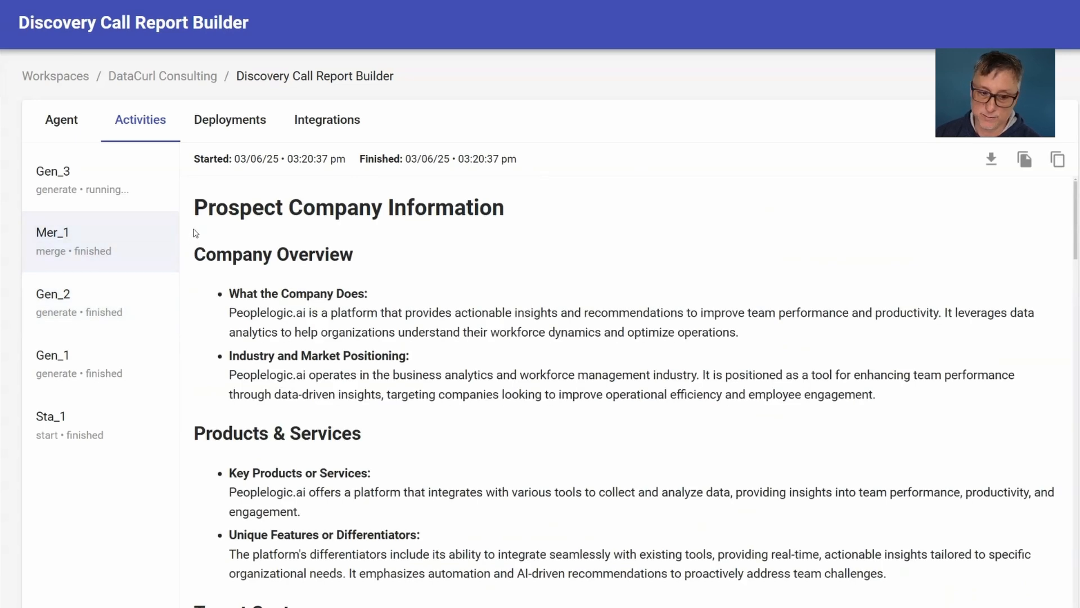
{"action": "left_click", "coordinate": [144, 193]}
{"action": "left_click", "coordinate": [140, 183]}
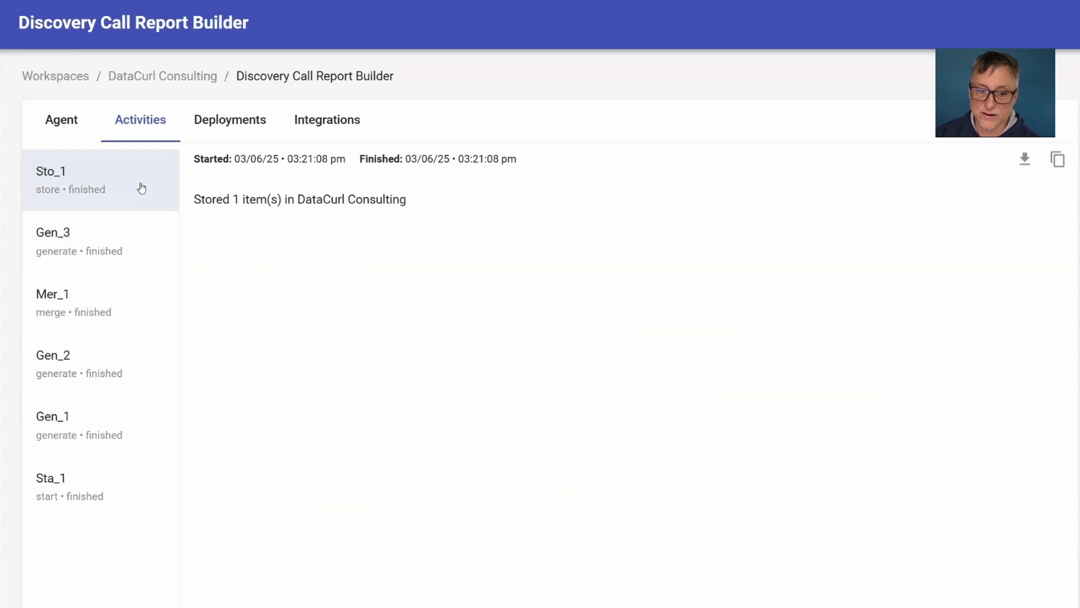
{"action": "left_click", "coordinate": [120, 251]}
{"action": "scroll", "coordinate": [434, 338], "scroll_direction": "down", "scroll_amount": 7}
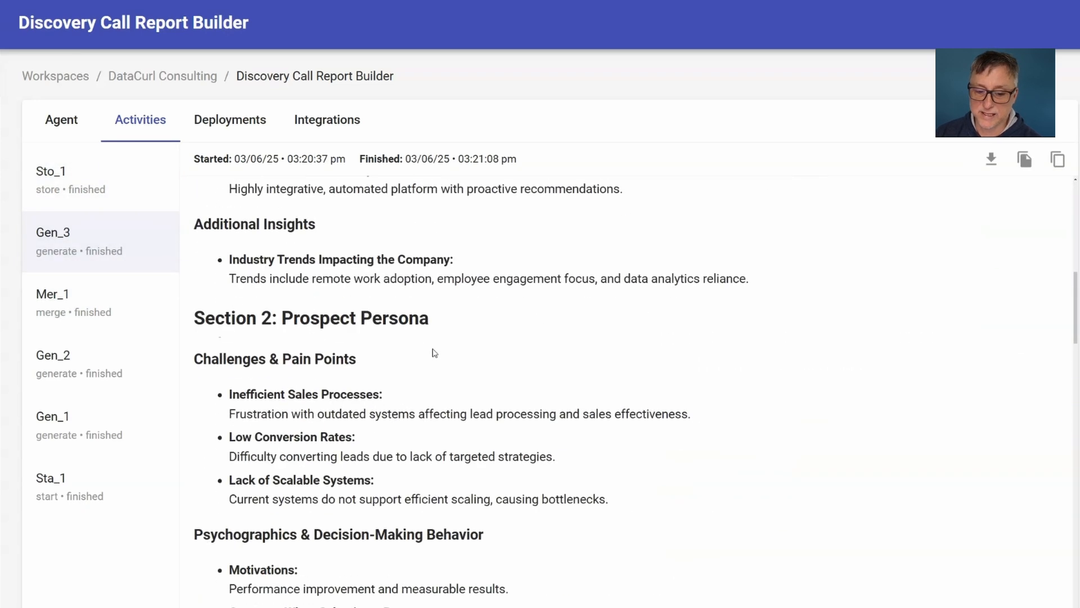
{"action": "scroll", "coordinate": [435, 353], "scroll_direction": "up", "scroll_amount": 6}
Open the stored Markdown report from the DataCurl Consulting workspace content and read through its sections.
{"action": "left_click", "coordinate": [150, 75]}
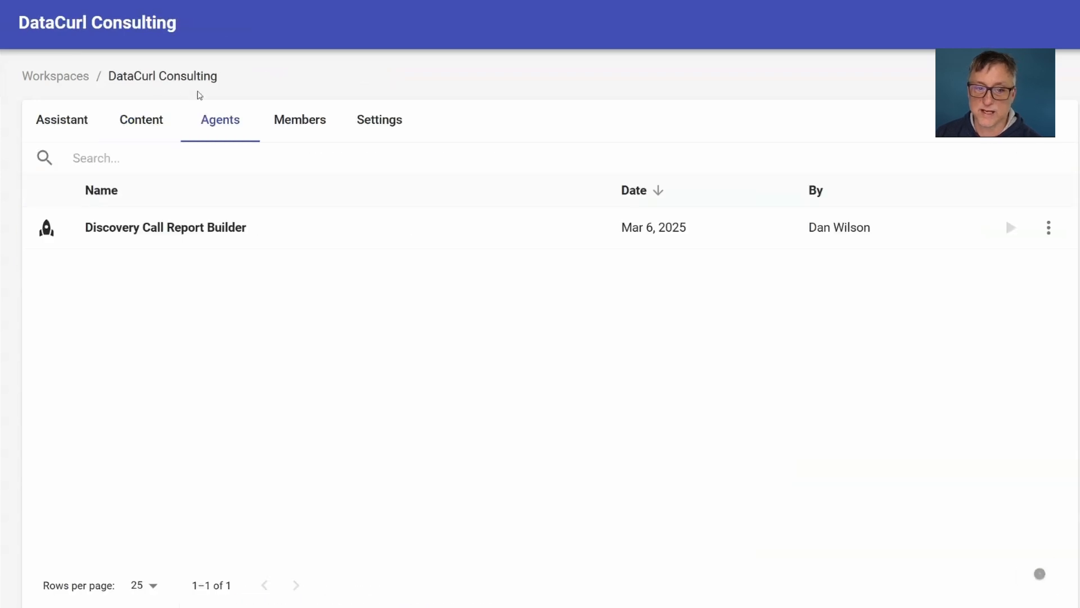
{"action": "left_click", "coordinate": [142, 133]}
{"action": "left_click", "coordinate": [285, 227]}
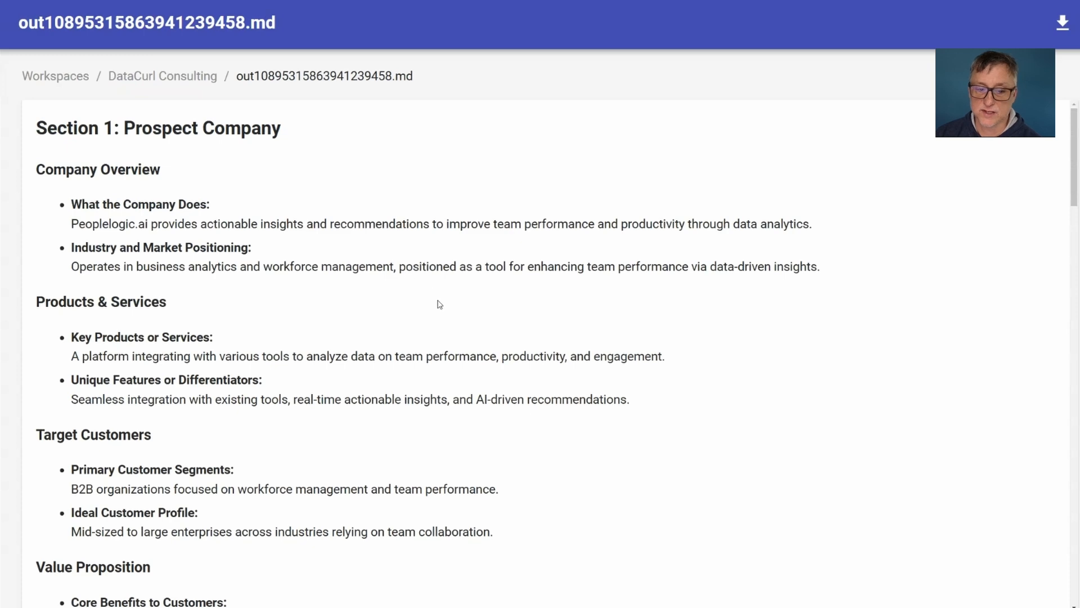
{"action": "scroll", "coordinate": [439, 304], "scroll_direction": "down", "scroll_amount": 10}
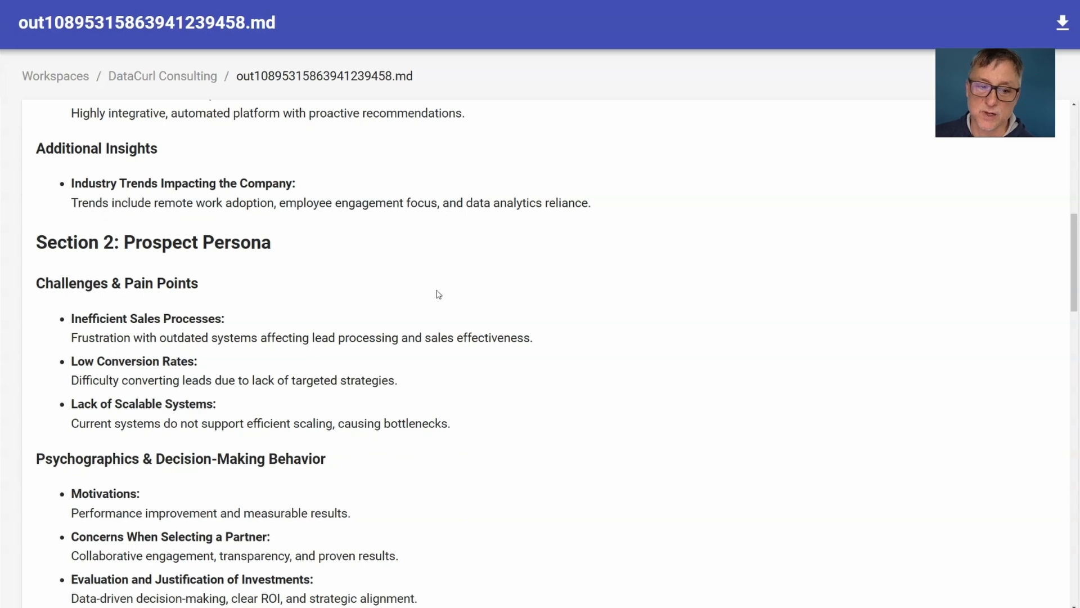
{"action": "scroll", "coordinate": [439, 291], "scroll_direction": "down", "scroll_amount": 10}
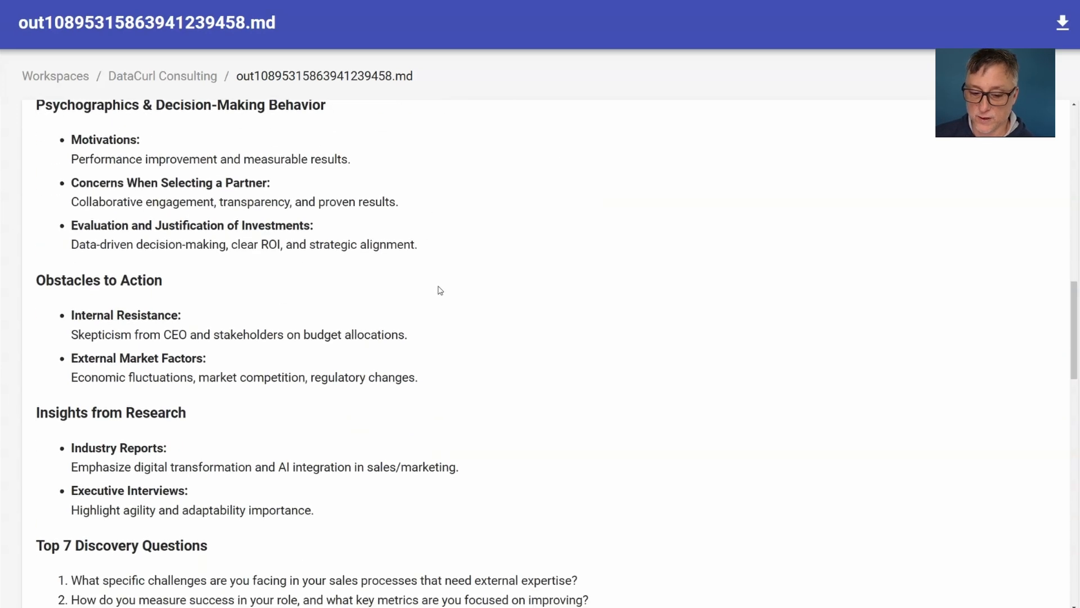
{"action": "scroll", "coordinate": [440, 290], "scroll_direction": "down", "scroll_amount": 5}
{"action": "left_click", "coordinate": [163, 76]}
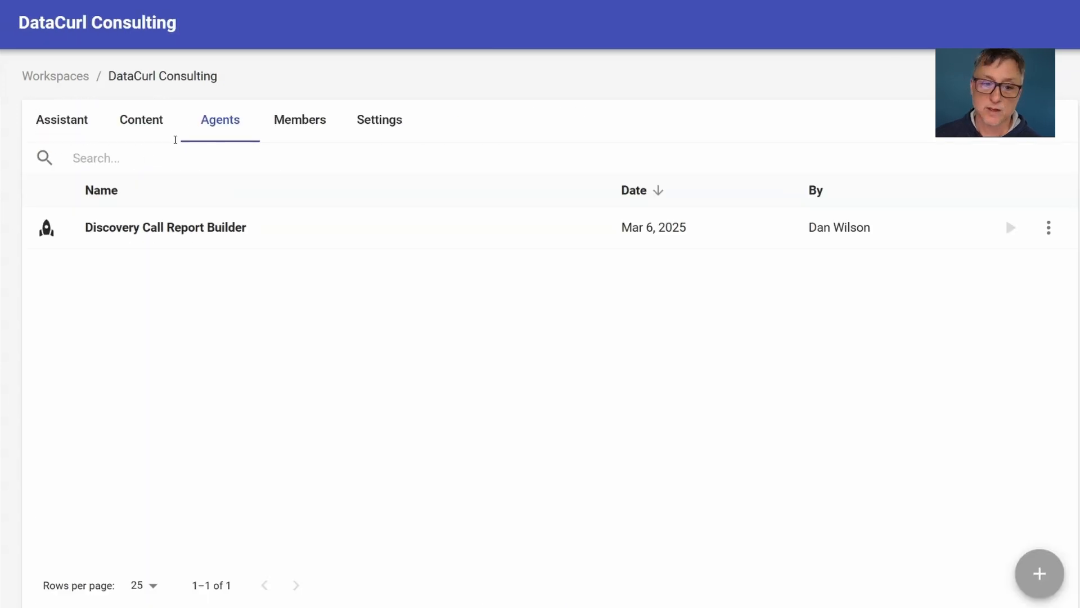
{"action": "left_click", "coordinate": [928, 230]}
{"action": "left_click", "coordinate": [123, 159]}
{"action": "left_click", "coordinate": [683, 386]}
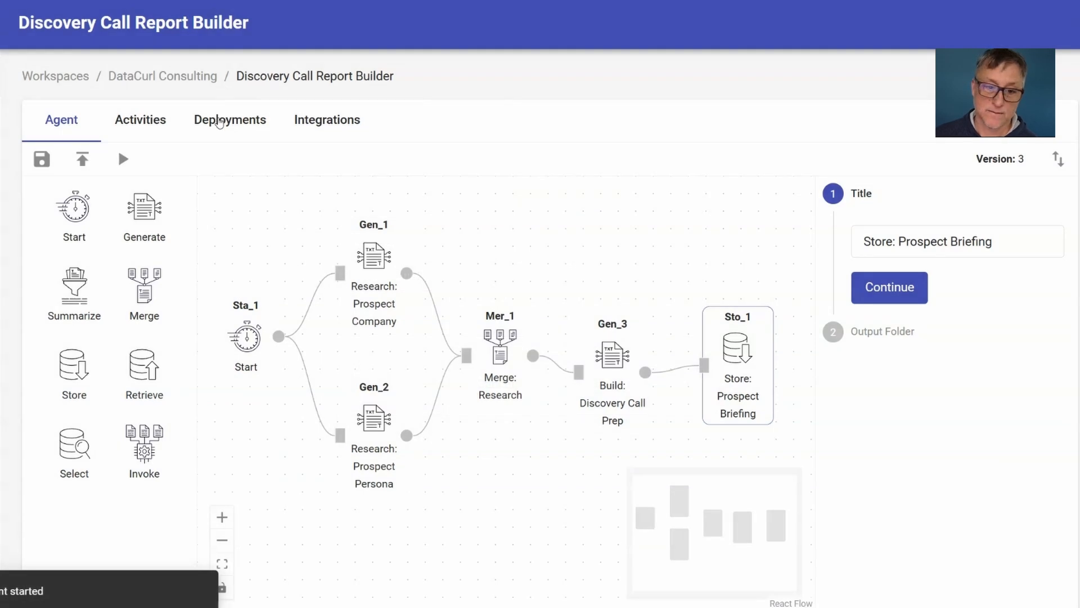
Review the second run's activities from the start input through company research, persona research and merged results to the Gen_3 report.
{"action": "left_click", "coordinate": [160, 122]}
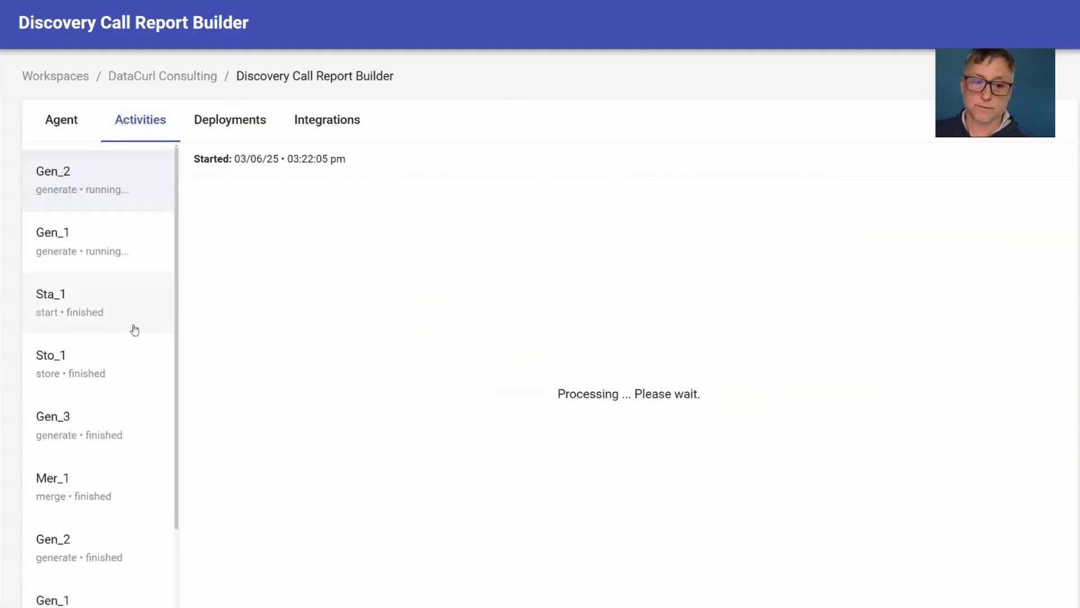
{"action": "left_click", "coordinate": [130, 252]}
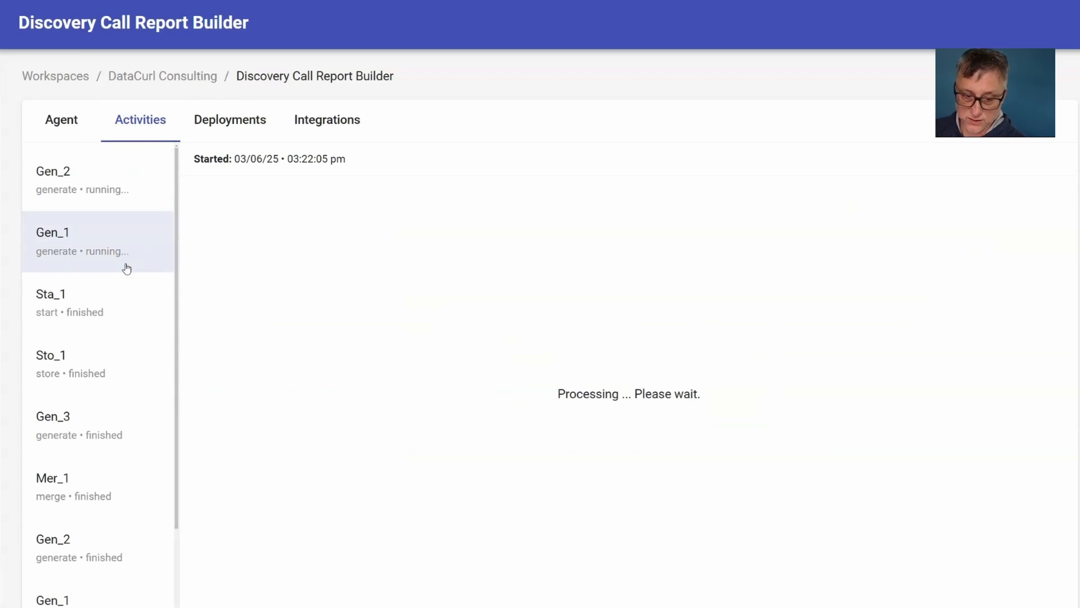
{"action": "left_click", "coordinate": [100, 298]}
{"action": "left_click_drag", "start_coordinate": [362, 201], "coordinate": [206, 199]}
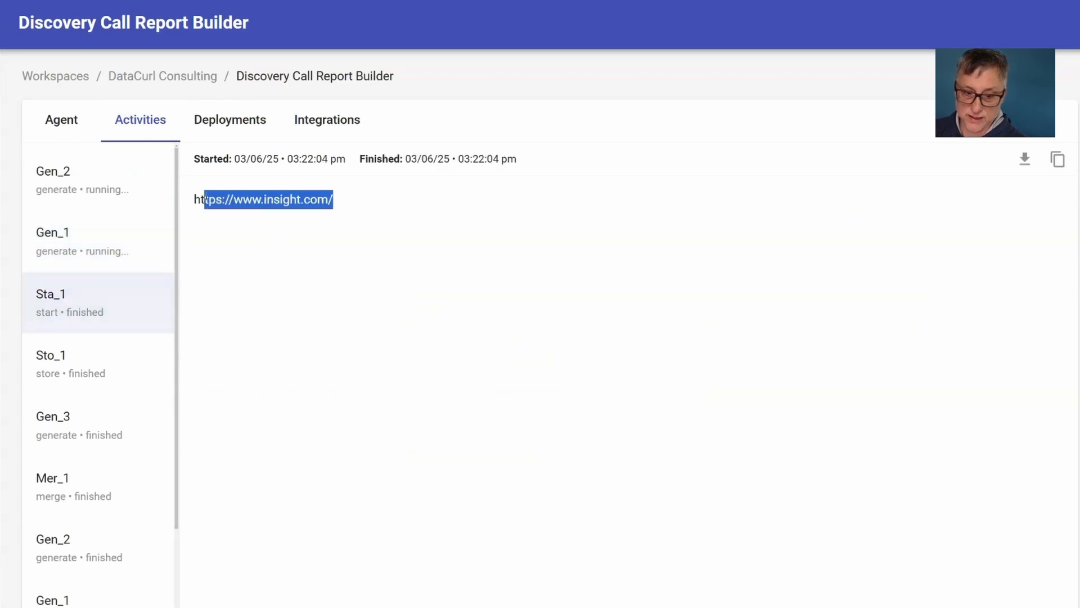
{"action": "left_click", "coordinate": [80, 269]}
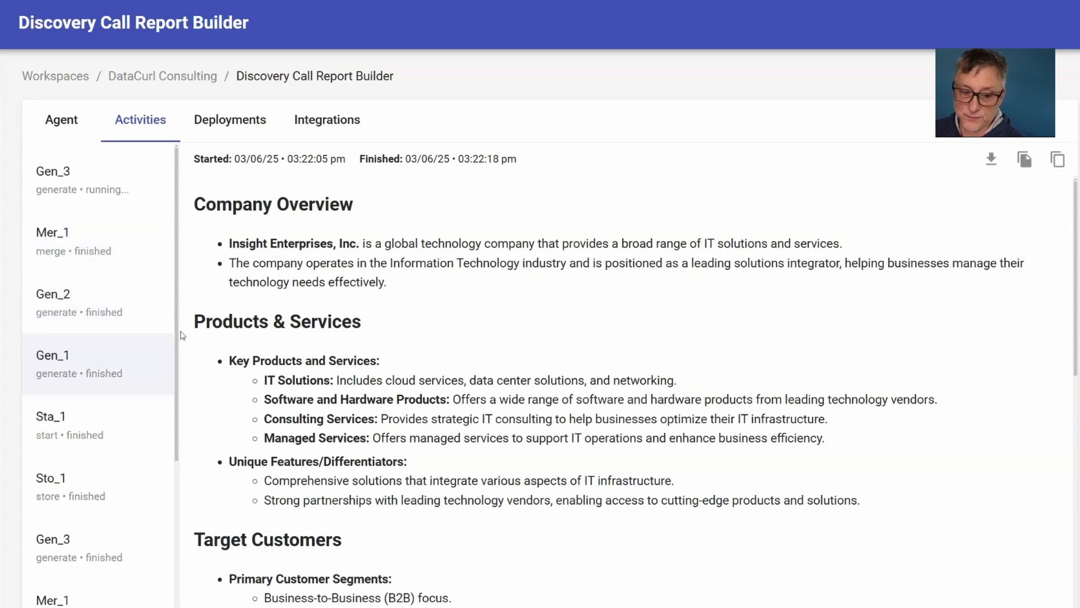
{"action": "left_click", "coordinate": [113, 314]}
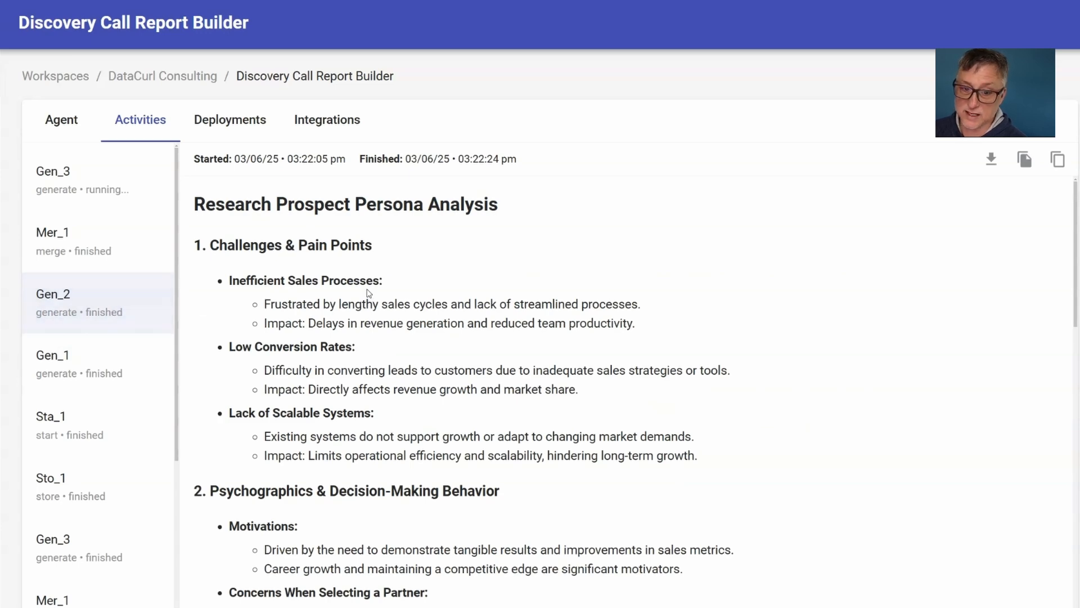
{"action": "left_click", "coordinate": [122, 246]}
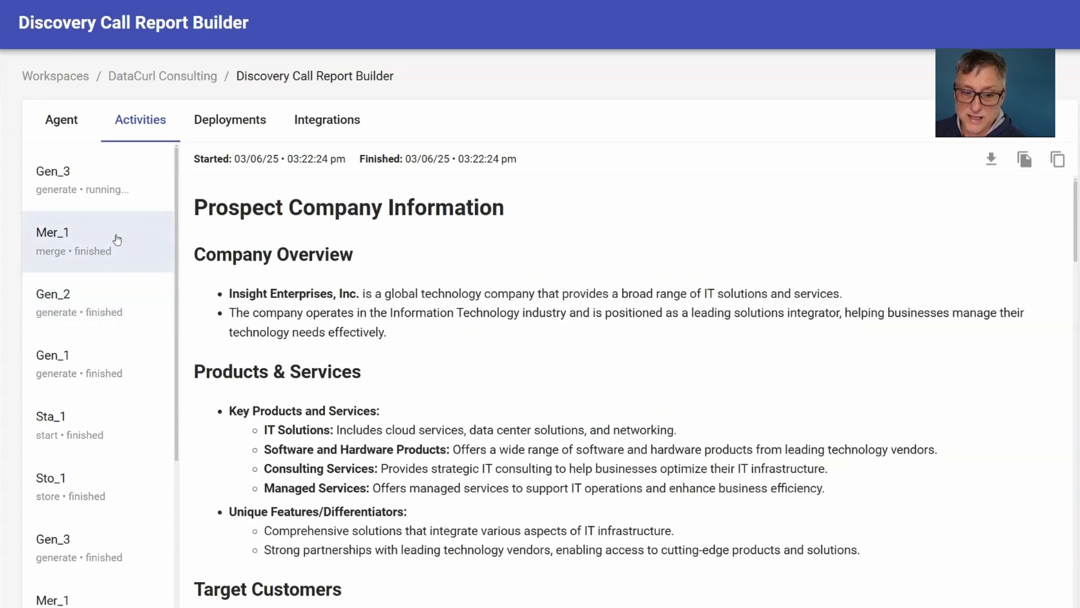
{"action": "left_click", "coordinate": [100, 184]}
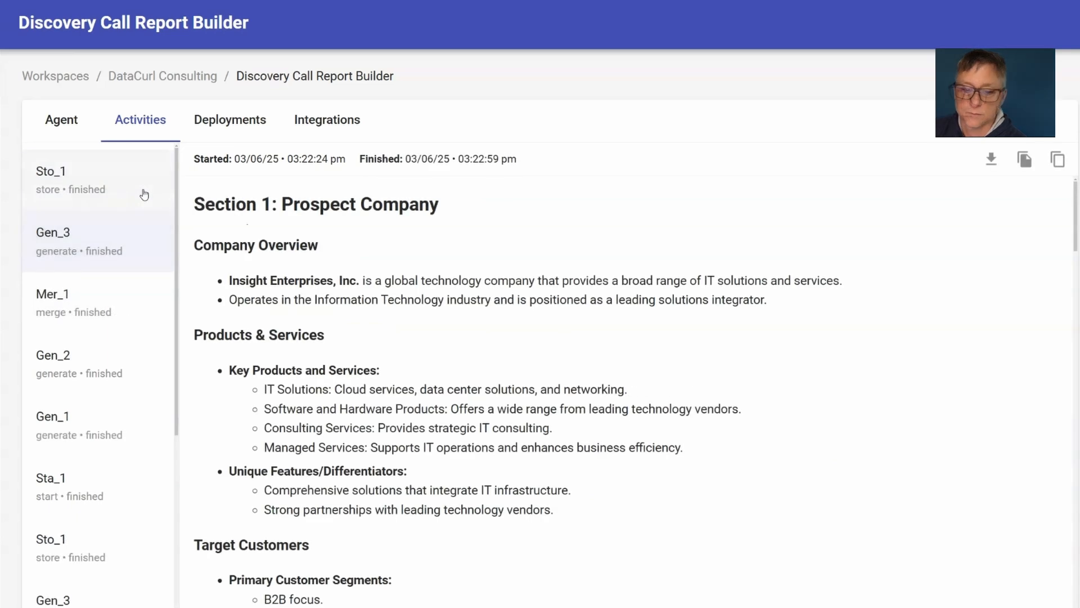